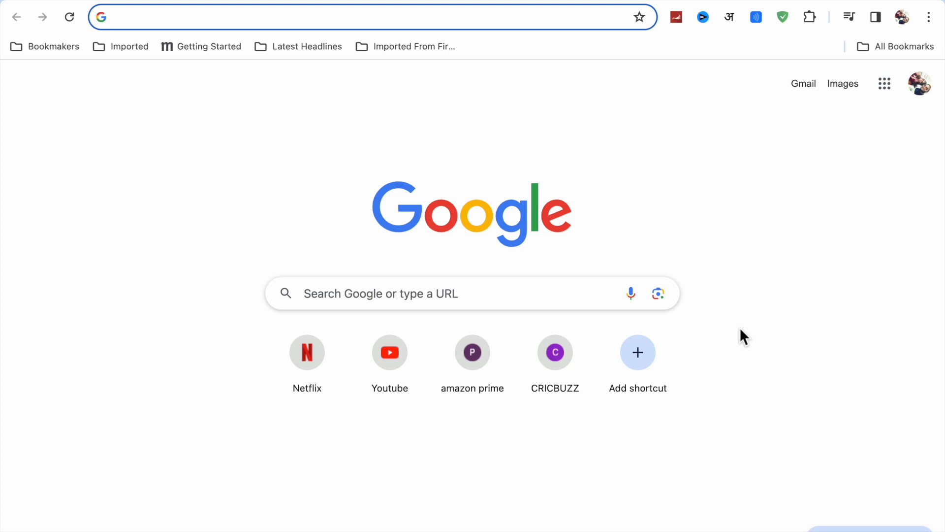
Step: Open the canva.com website
{"action": "type", "text": "can"}
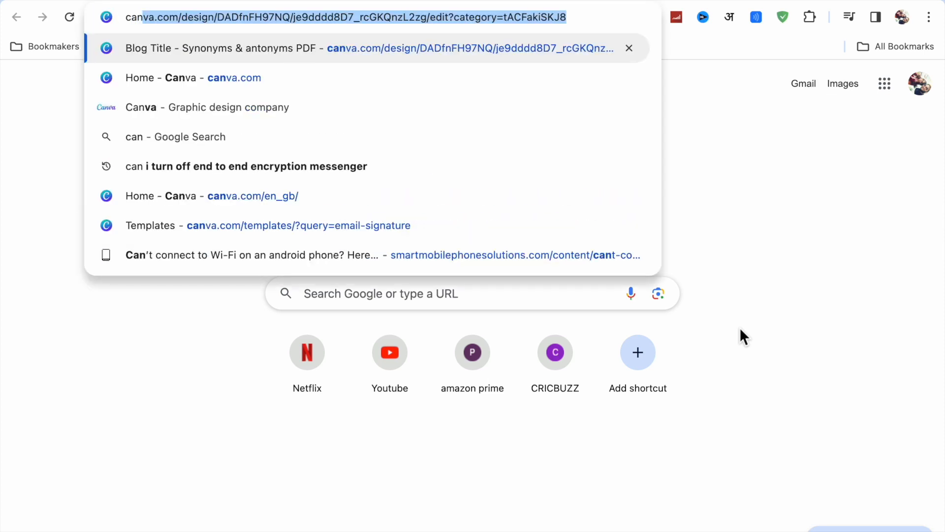
{"action": "type", "text": "va.com"}
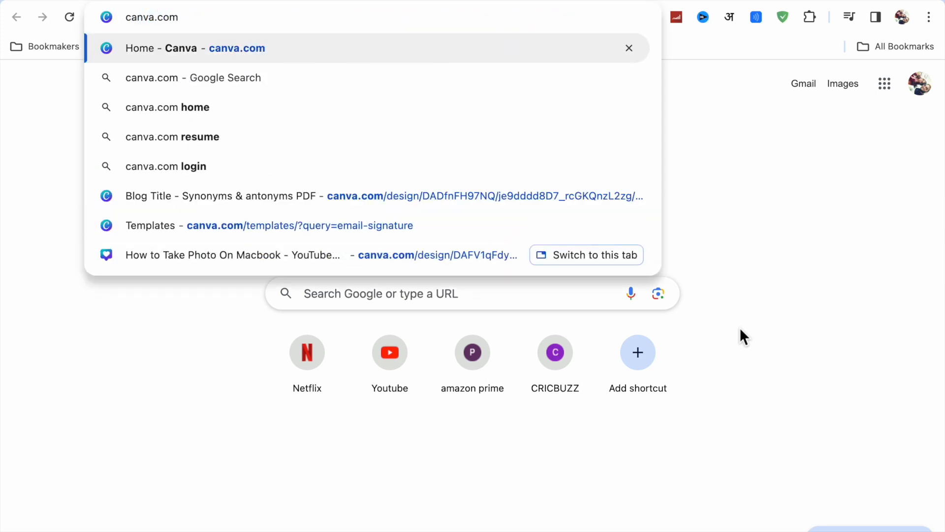
{"action": "key", "text": "Return"}
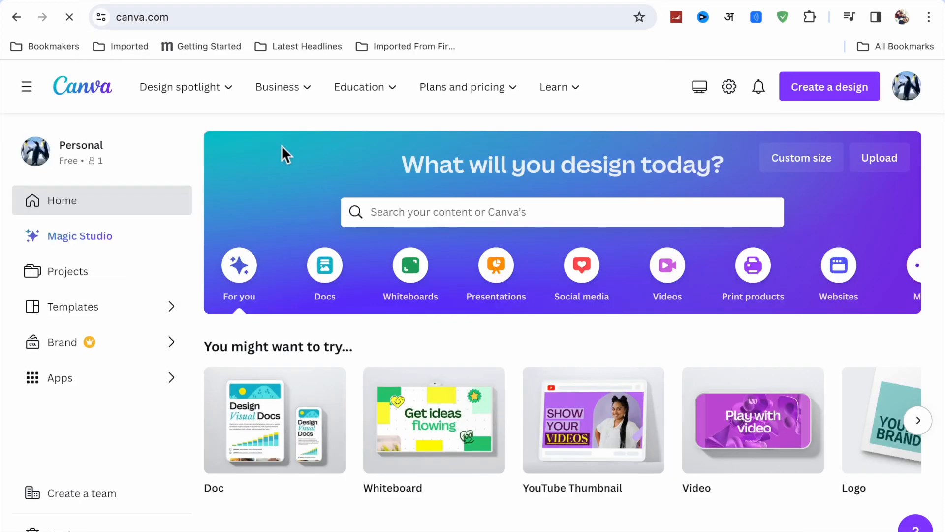
{"action": "left_click", "coordinate": [231, 91]}
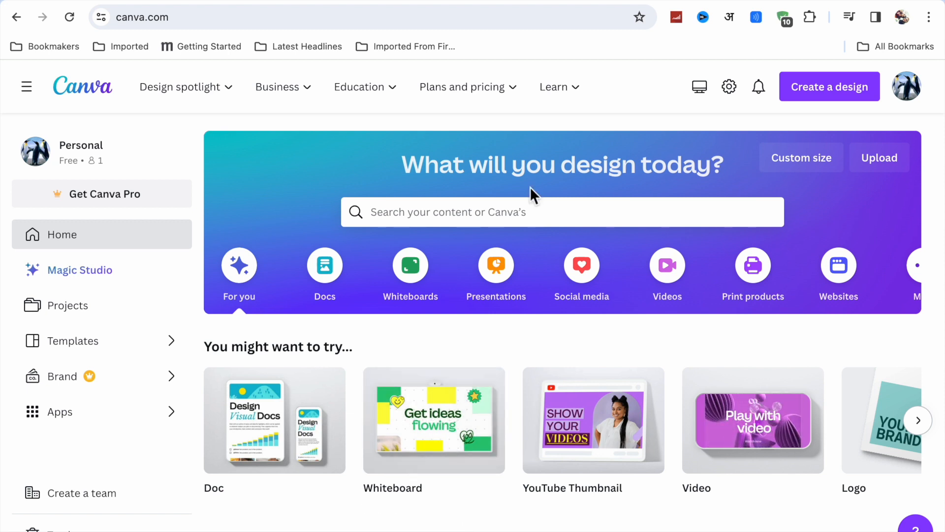
Step: Search Canva's templates for "email signature"
{"action": "left_click", "coordinate": [453, 215]}
{"action": "type", "text": "ema"}
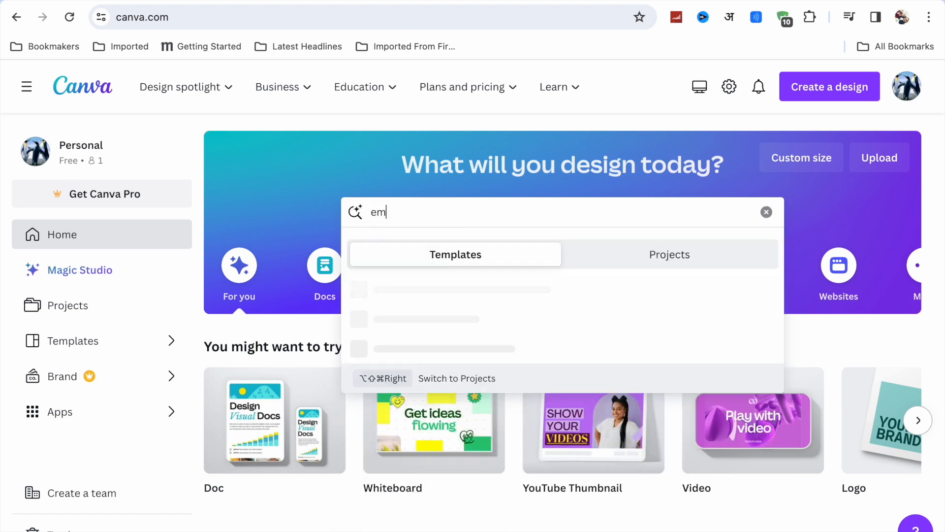
{"action": "key", "text": "BackSpace"}
{"action": "key", "text": "BackSpace"}
{"action": "key", "text": "BackSpace"}
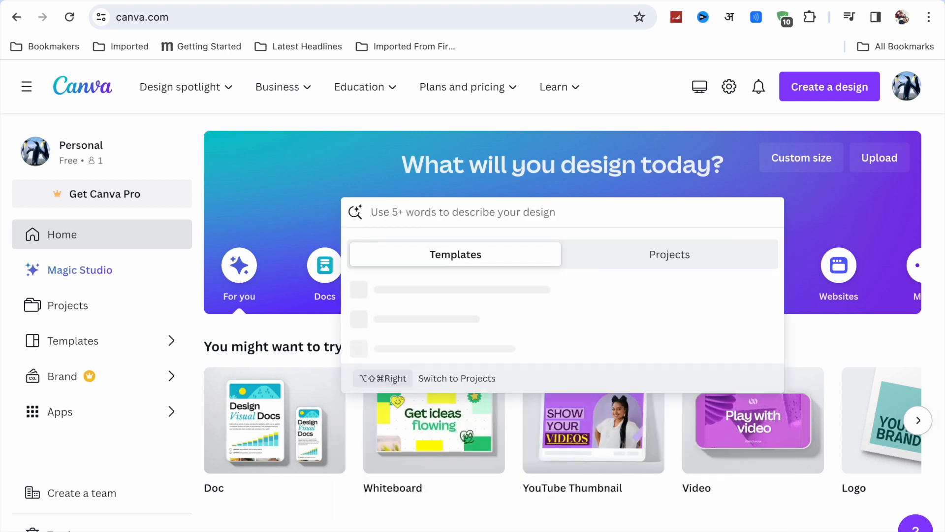
{"action": "type", "text": "email signature"}
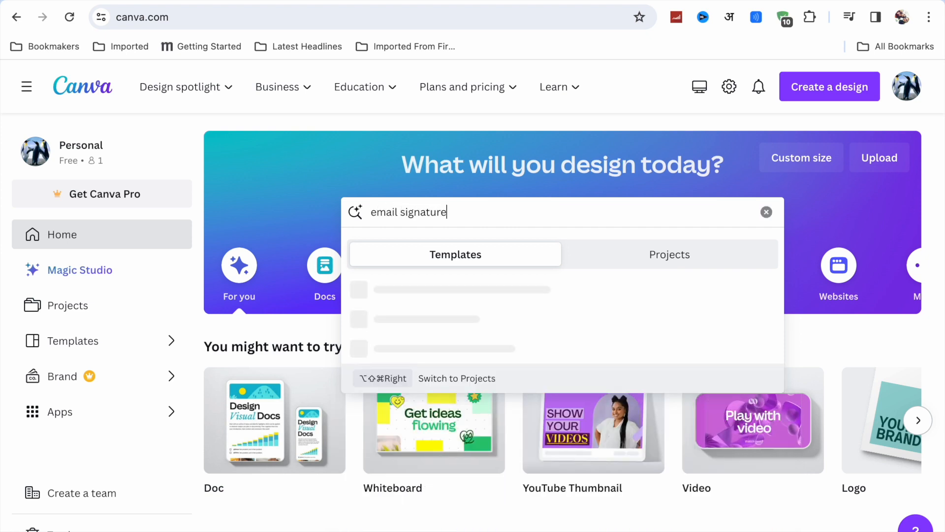
{"action": "key", "text": "Return"}
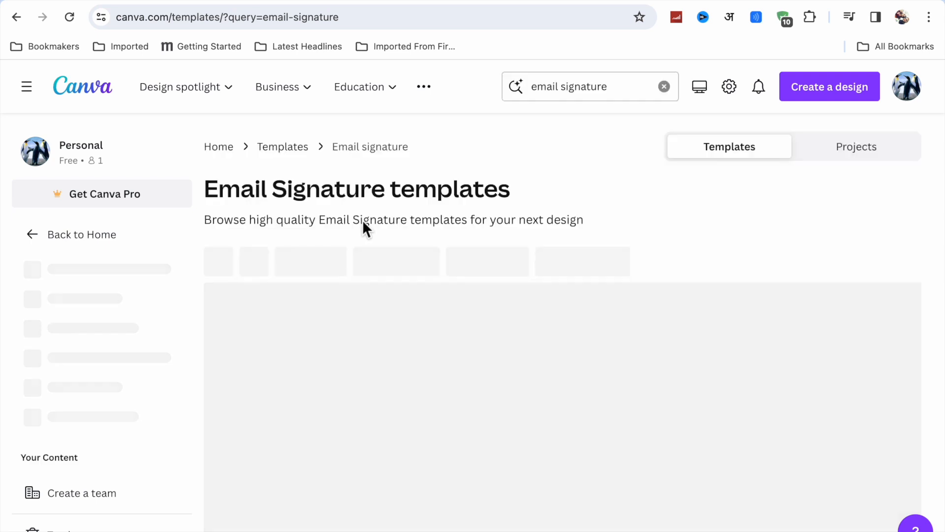
Step: Browse the email signature templates to compare the available designs
{"action": "scroll", "coordinate": [418, 423], "scroll_direction": "down", "scroll_amount": 3}
{"action": "scroll", "coordinate": [417, 422], "scroll_direction": "down", "scroll_amount": 4}
{"action": "scroll", "coordinate": [415, 422], "scroll_direction": "up", "scroll_amount": 7}
{"action": "scroll", "coordinate": [416, 422], "scroll_direction": "down", "scroll_amount": 2}
{"action": "scroll", "coordinate": [418, 422], "scroll_direction": "up", "scroll_amount": 2}
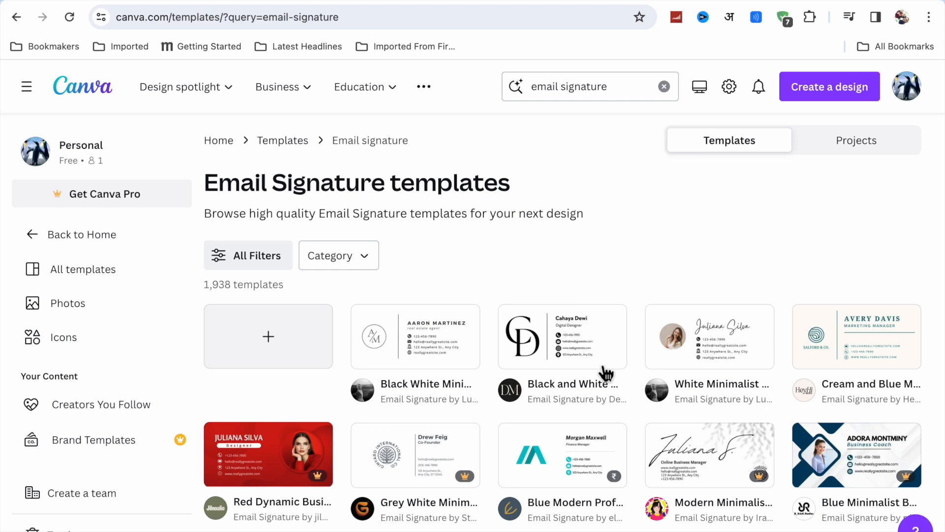
{"action": "scroll", "coordinate": [544, 451], "scroll_direction": "down", "scroll_amount": 5}
{"action": "scroll", "coordinate": [544, 457], "scroll_direction": "down", "scroll_amount": 2}
{"action": "scroll", "coordinate": [542, 455], "scroll_direction": "up", "scroll_amount": 3}
{"action": "scroll", "coordinate": [544, 455], "scroll_direction": "up", "scroll_amount": 2}
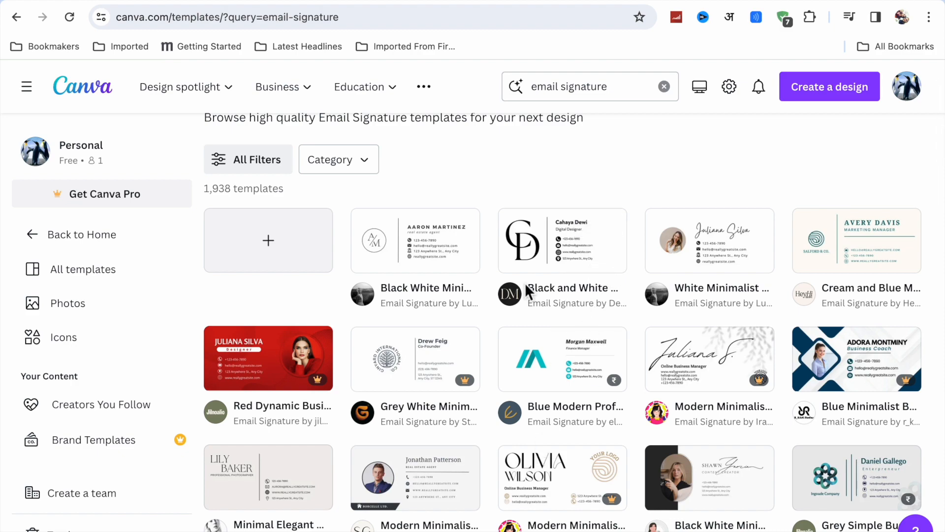
{"action": "scroll", "coordinate": [568, 332], "scroll_direction": "down", "scroll_amount": 3}
{"action": "scroll", "coordinate": [571, 333], "scroll_direction": "down", "scroll_amount": 12}
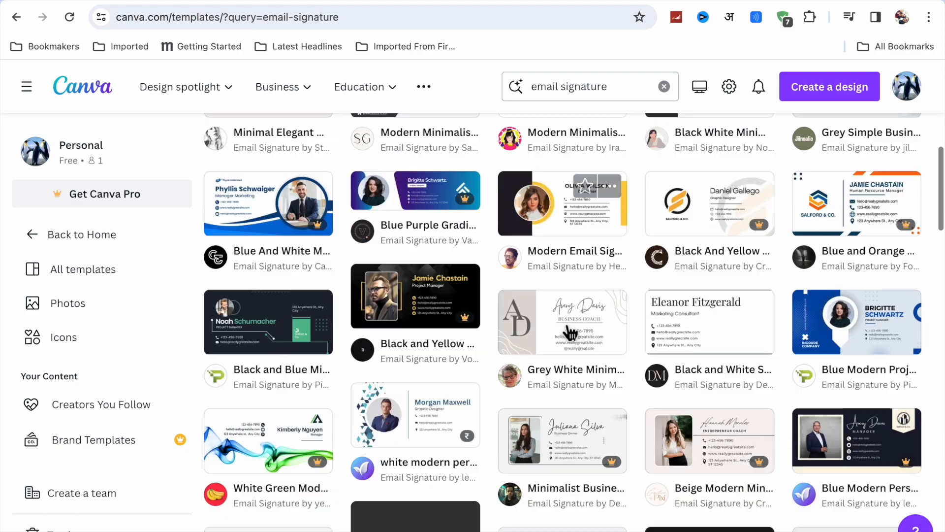
{"action": "scroll", "coordinate": [570, 334], "scroll_direction": "down", "scroll_amount": 1}
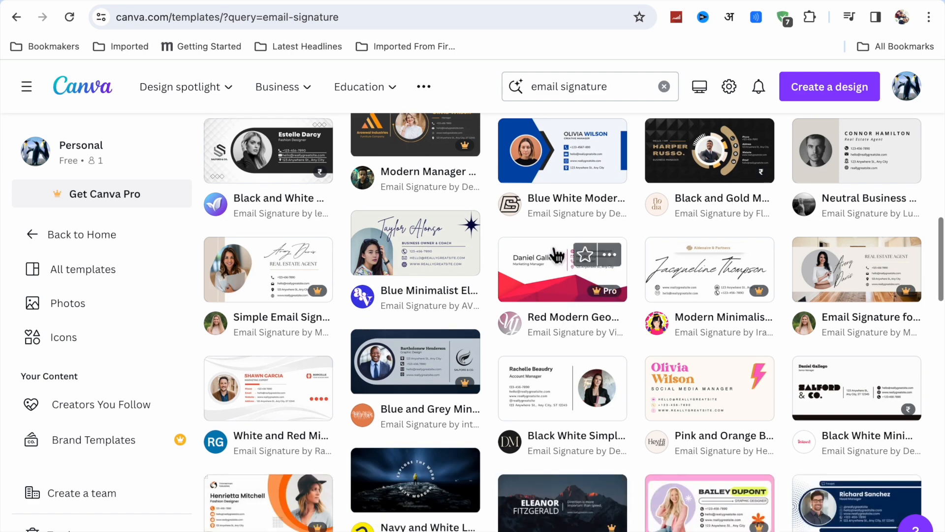
Step: Open the Blue White Modern Creative Manager Email Signature template for customizing
{"action": "left_click", "coordinate": [571, 170]}
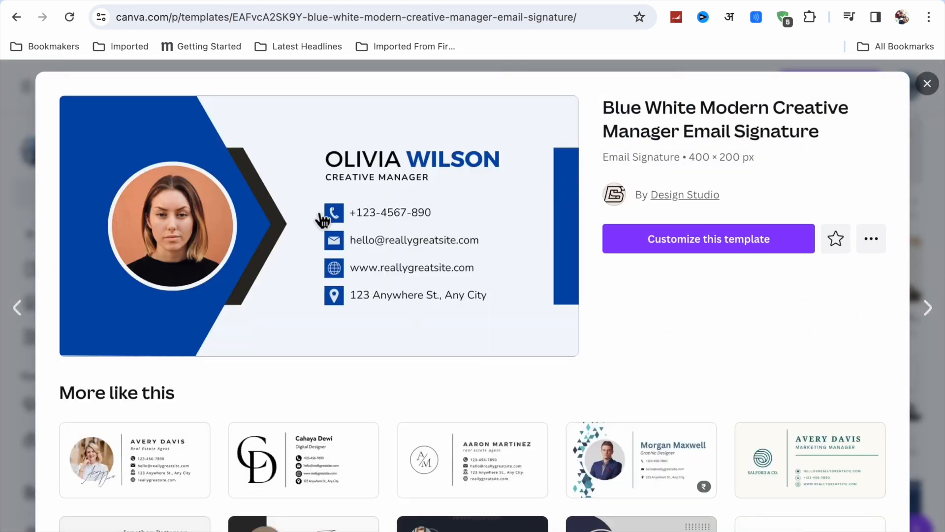
{"action": "left_click", "coordinate": [718, 245]}
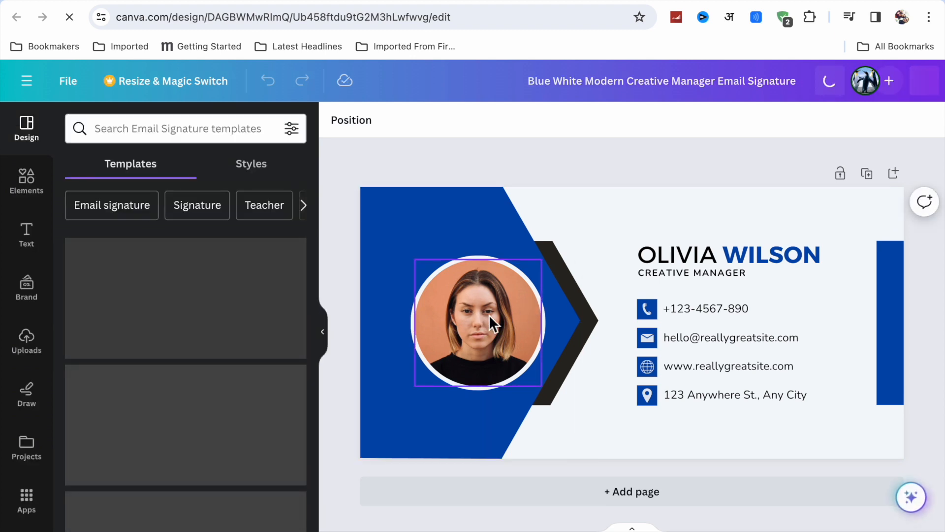
Step: Delete the portrait image from the signature's circular frame while keeping the frame itself
{"action": "left_click", "coordinate": [489, 315]}
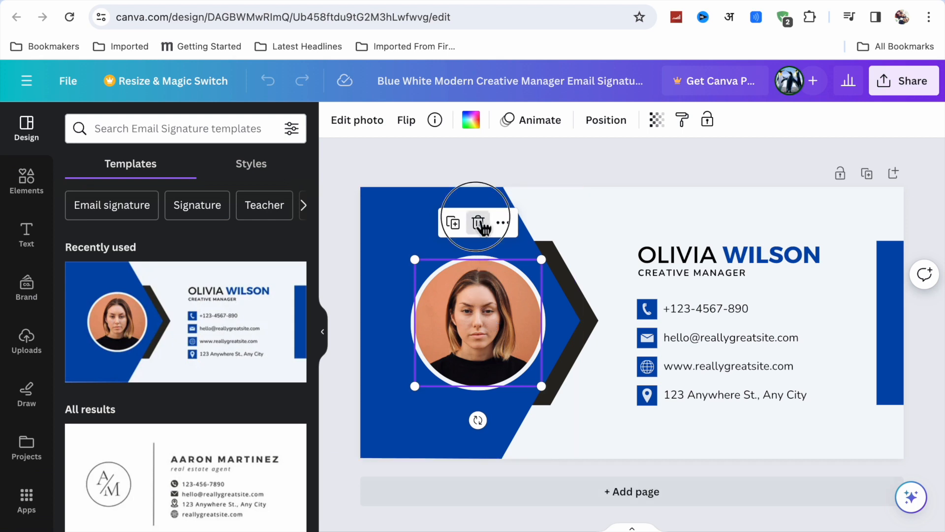
{"action": "left_click", "coordinate": [479, 224]}
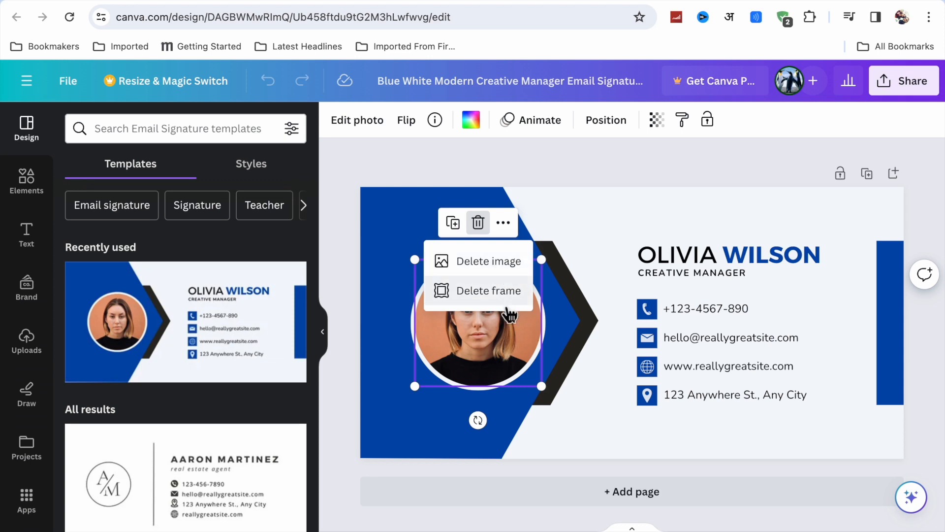
{"action": "left_click", "coordinate": [503, 265]}
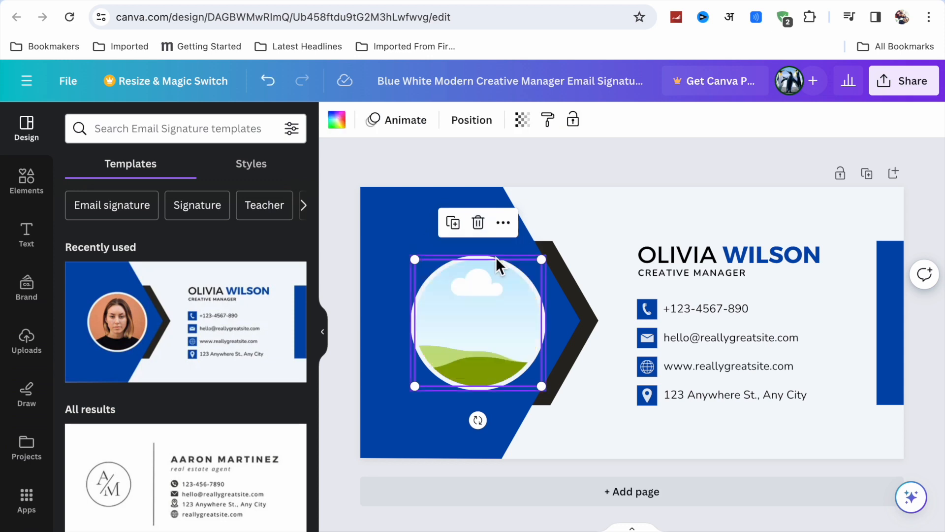
{"action": "left_click", "coordinate": [726, 267]}
Step: Upload the January screenshot of the garlanded statue from the Desktop folder and place it in the signature's circular frame
{"action": "left_click", "coordinate": [496, 303]}
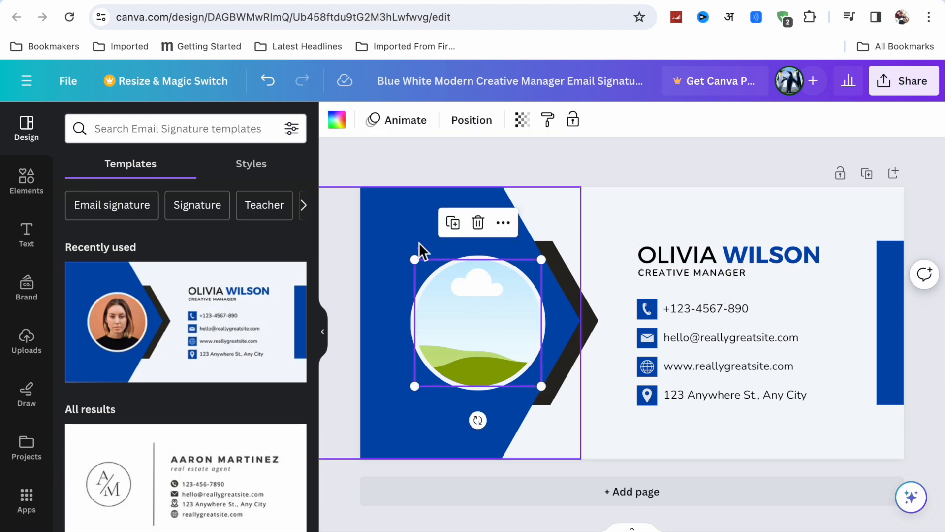
{"action": "left_click", "coordinate": [27, 340]}
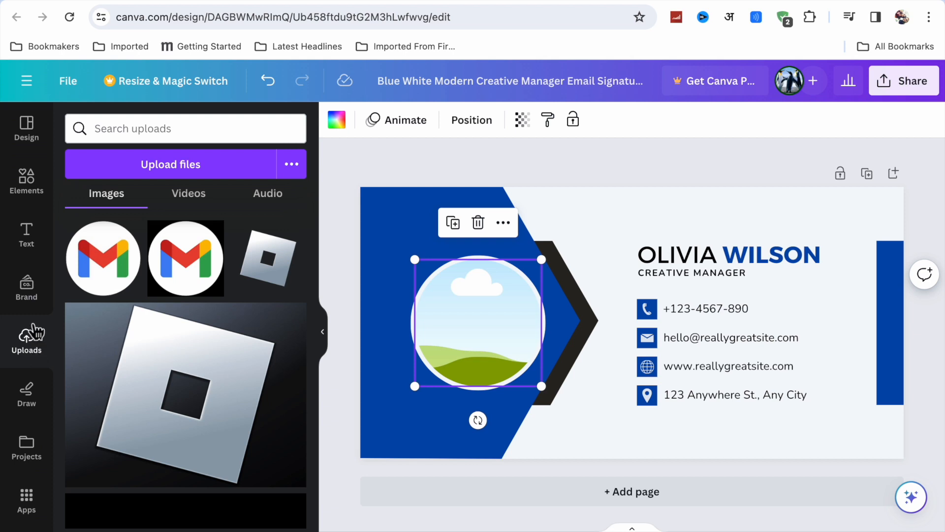
{"action": "left_click", "coordinate": [212, 173]}
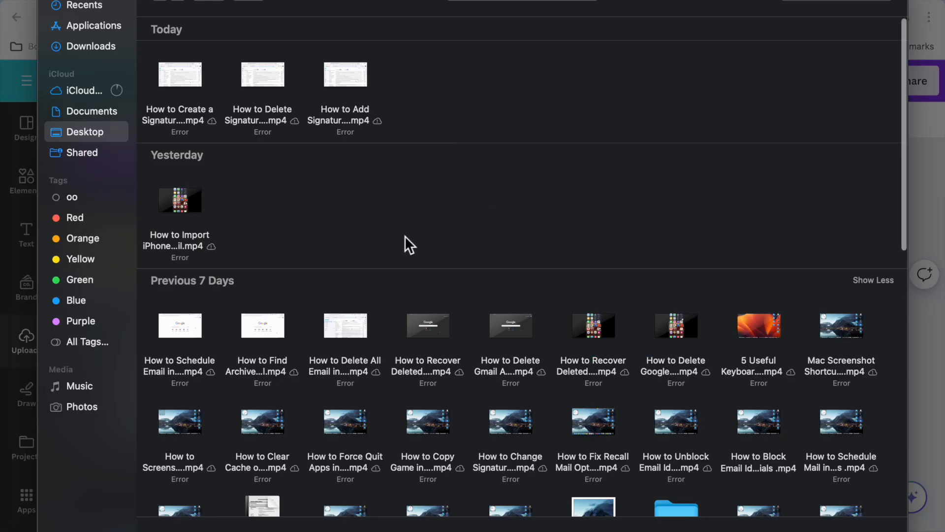
{"action": "scroll", "coordinate": [404, 236], "scroll_direction": "down", "scroll_amount": 15}
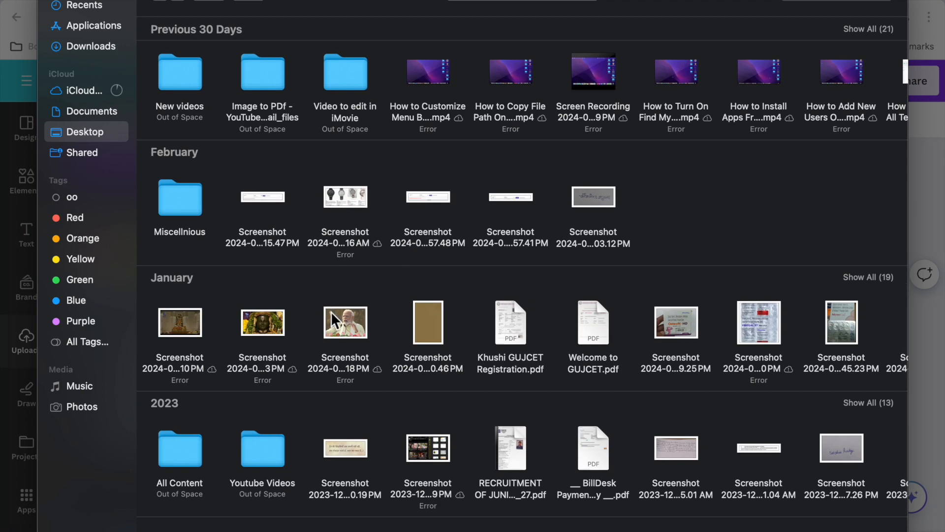
{"action": "left_click", "coordinate": [259, 326]}
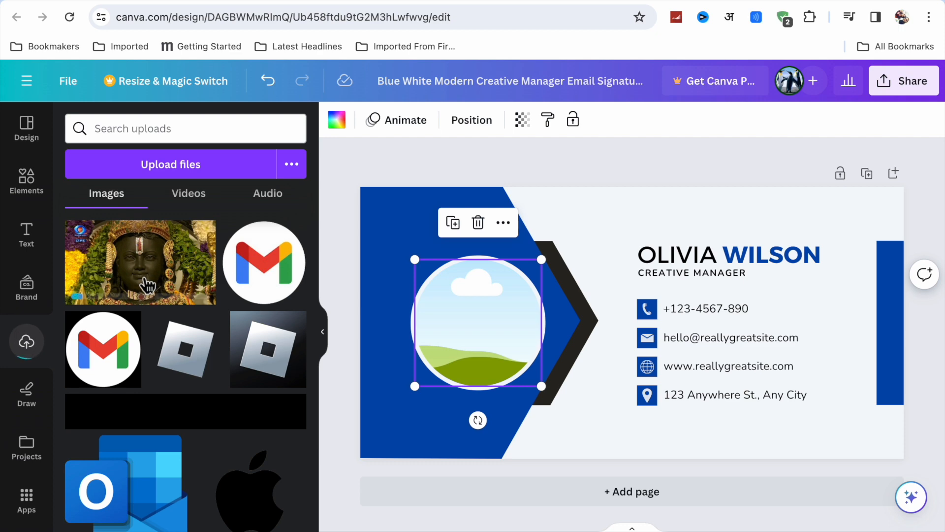
{"action": "left_click", "coordinate": [148, 284]}
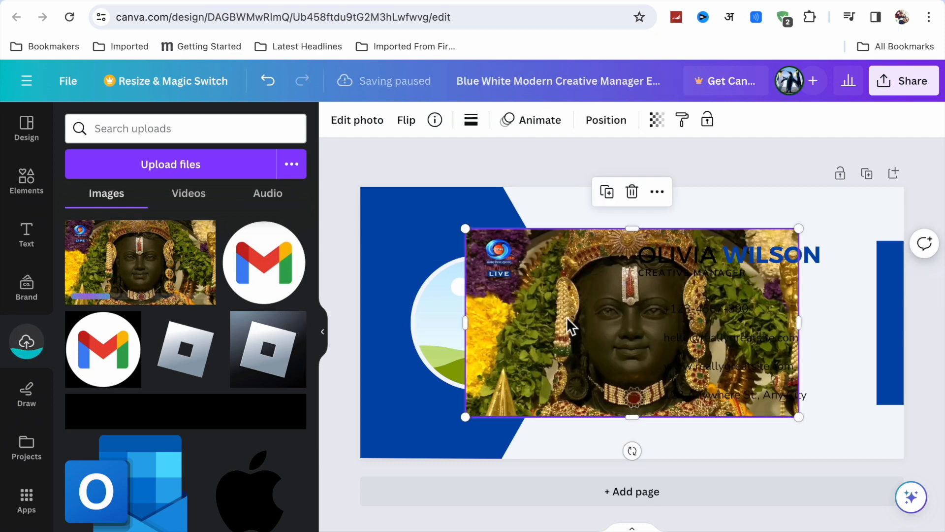
{"action": "left_click_drag", "start_coordinate": [580, 338], "coordinate": [433, 336]}
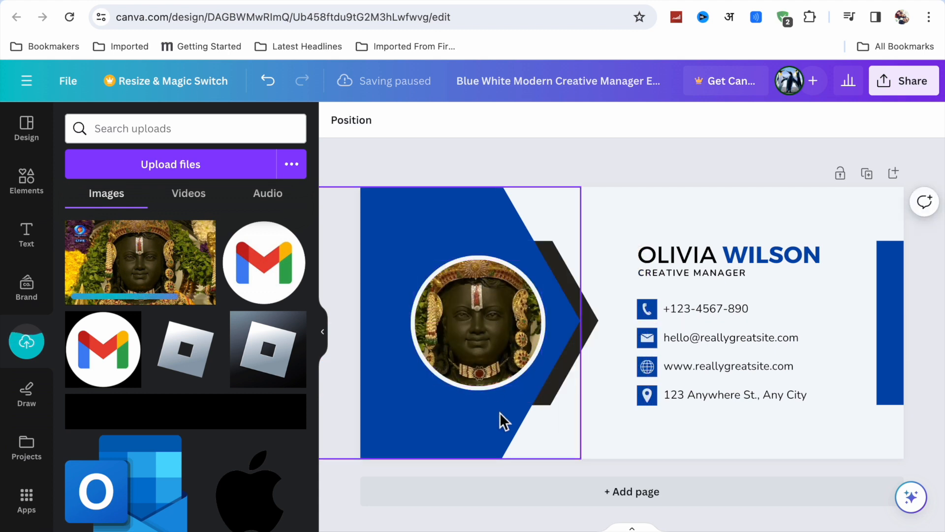
Step: Replace the placeholder name in the signature's heading with the sender's full name in capitals
{"action": "left_click", "coordinate": [816, 264]}
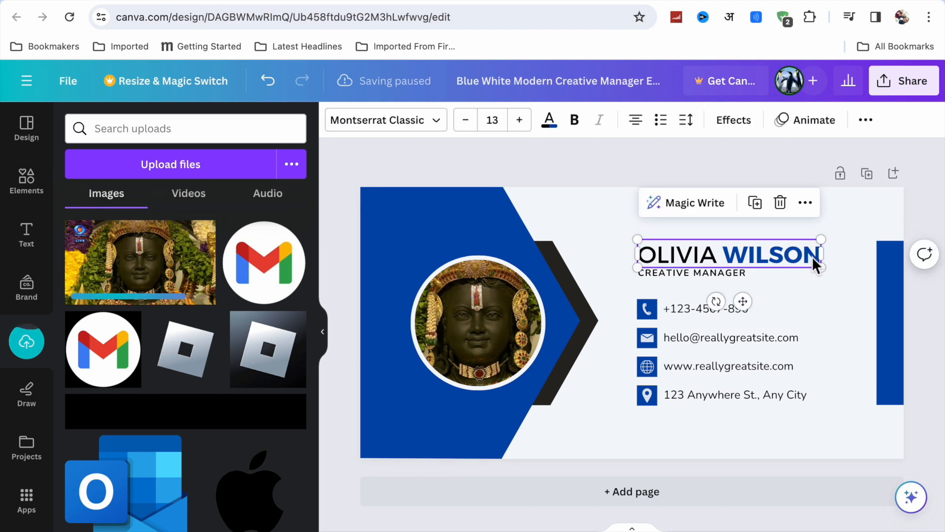
{"action": "double_click", "coordinate": [811, 256]}
{"action": "left_click", "coordinate": [816, 286]}
{"action": "left_click", "coordinate": [811, 257]}
{"action": "double_click", "coordinate": [810, 256]}
{"action": "key", "text": "BackSpace"}
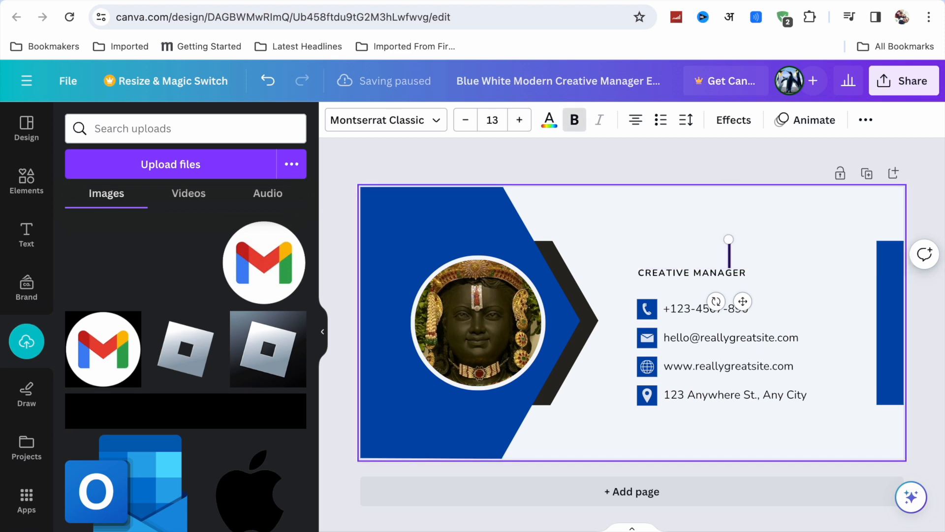
{"action": "type", "text": "SHUBHAM"}
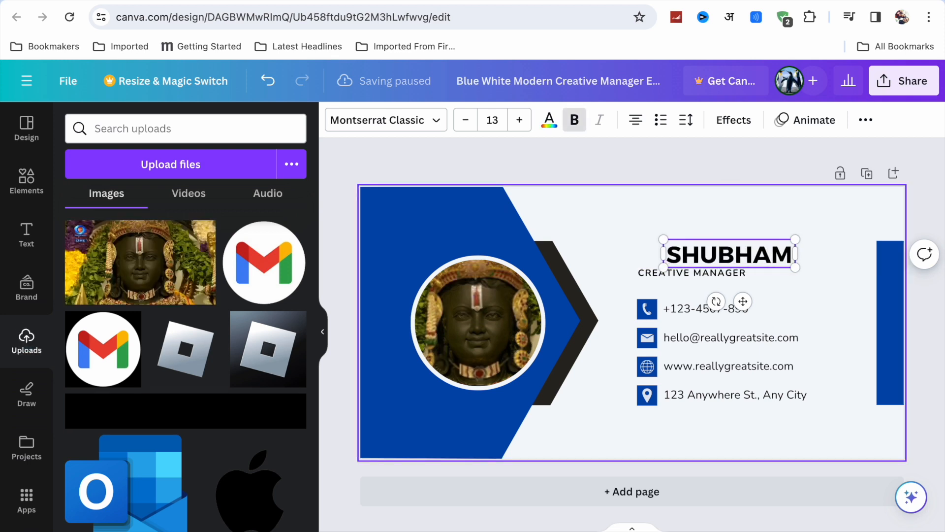
{"action": "type", "text": " PNA"}
{"action": "key", "text": "BackSpace"}
{"action": "key", "text": "BackSpace"}
{"action": "type", "text": "ANDEY"}
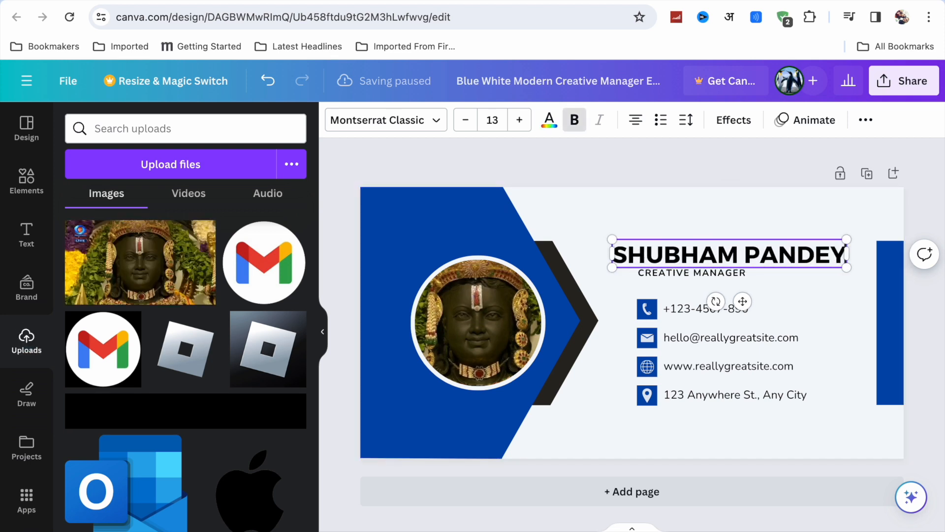
Step: Recolour the whole name heading with the dark charcoal document color
{"action": "left_click", "coordinate": [559, 133]}
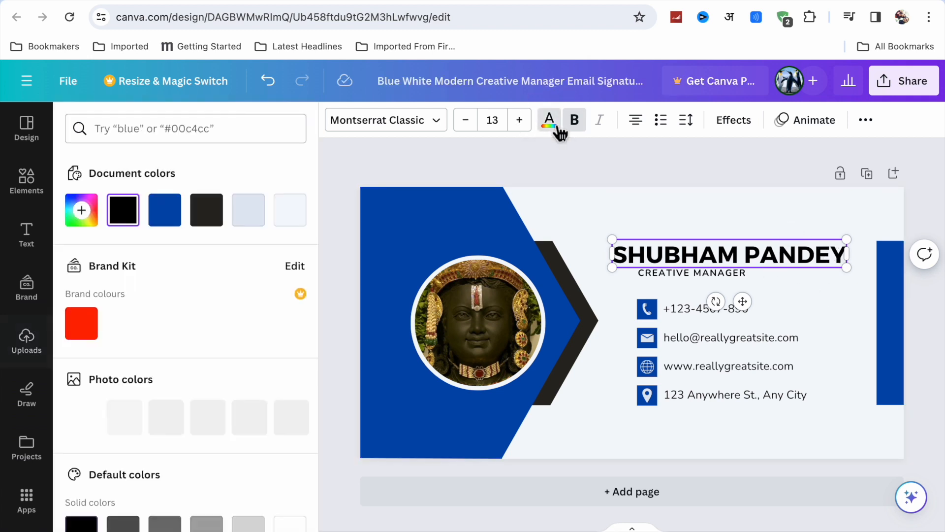
{"action": "left_click", "coordinate": [207, 212]}
{"action": "left_click", "coordinate": [168, 217]}
{"action": "left_click_drag", "start_coordinate": [619, 256], "coordinate": [852, 261]}
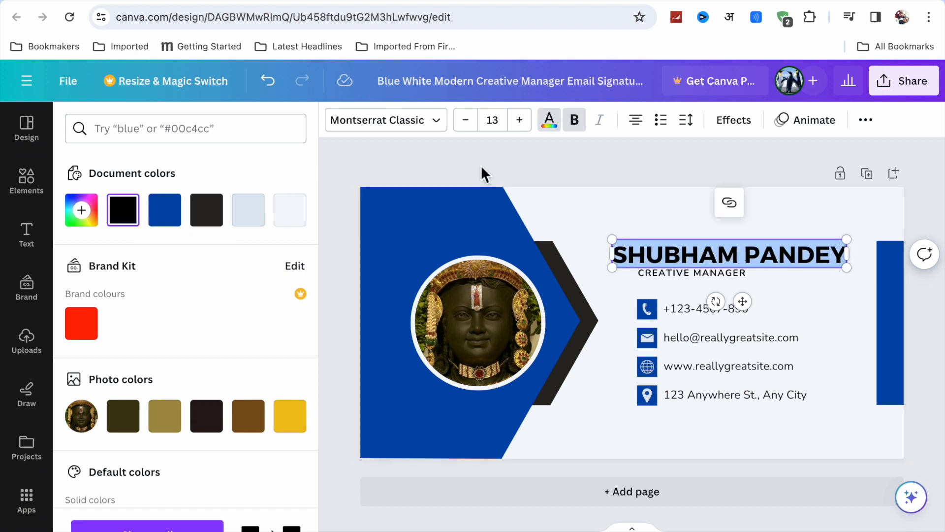
{"action": "left_click", "coordinate": [96, 325]}
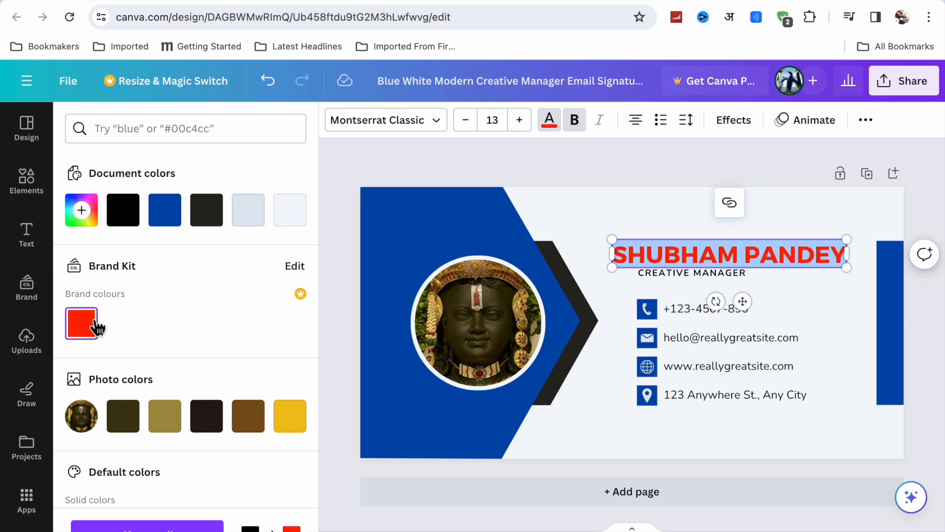
{"action": "left_click", "coordinate": [207, 209]}
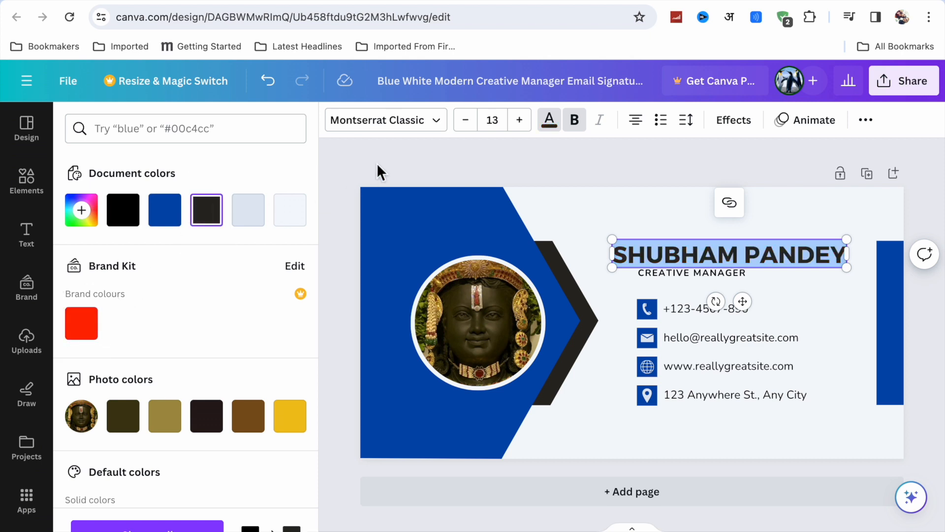
{"action": "left_click", "coordinate": [698, 295]}
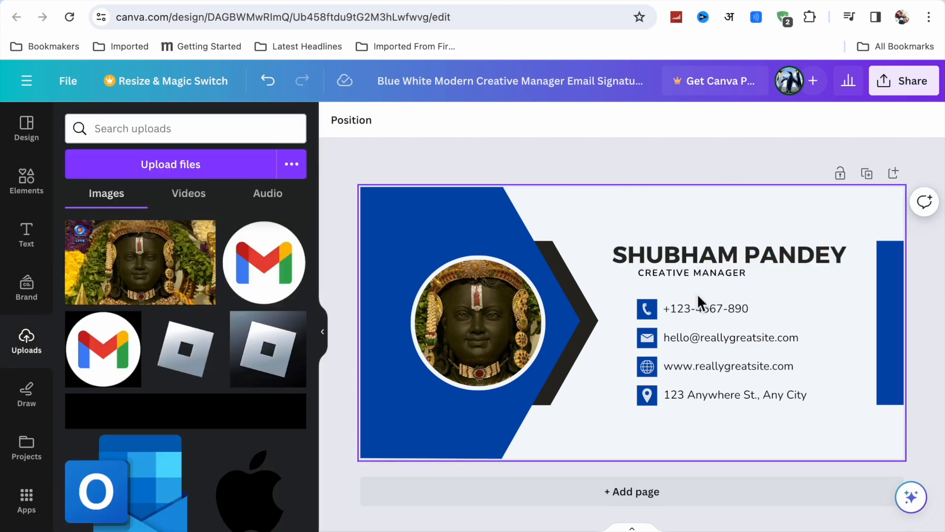
Step: Replace the job title beneath the name with "CREATIVE"
{"action": "left_click", "coordinate": [731, 276]}
{"action": "double_click", "coordinate": [731, 276]}
{"action": "key", "text": "BackSpace"}
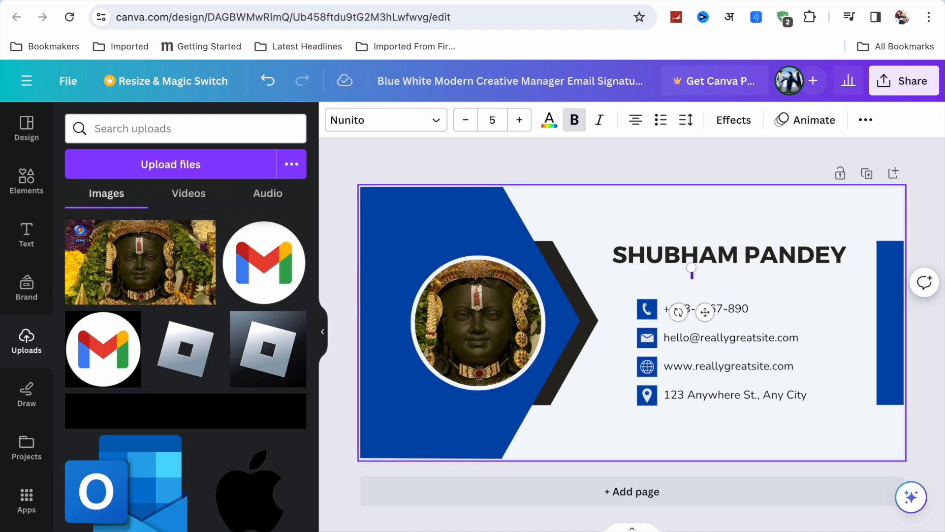
{"action": "type", "text": "CREATIVE"}
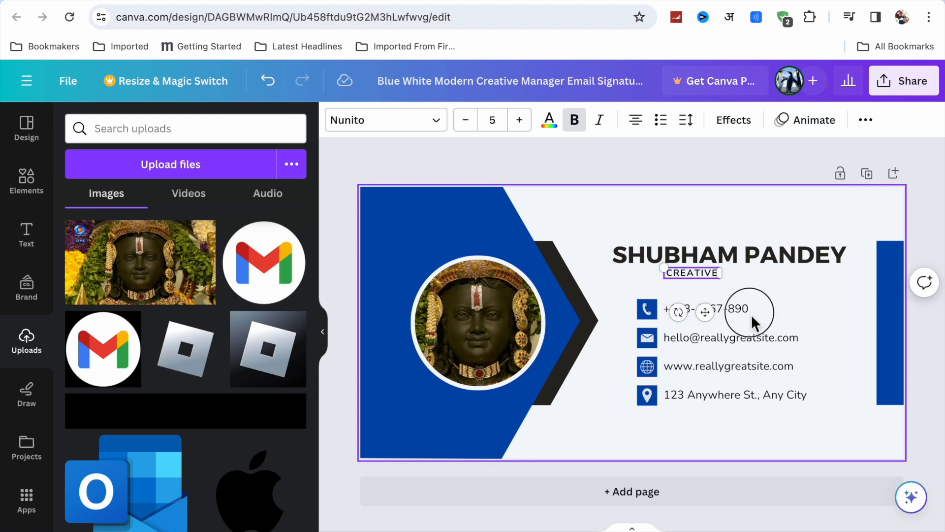
{"action": "left_click", "coordinate": [741, 308]}
{"action": "left_click", "coordinate": [740, 338]}
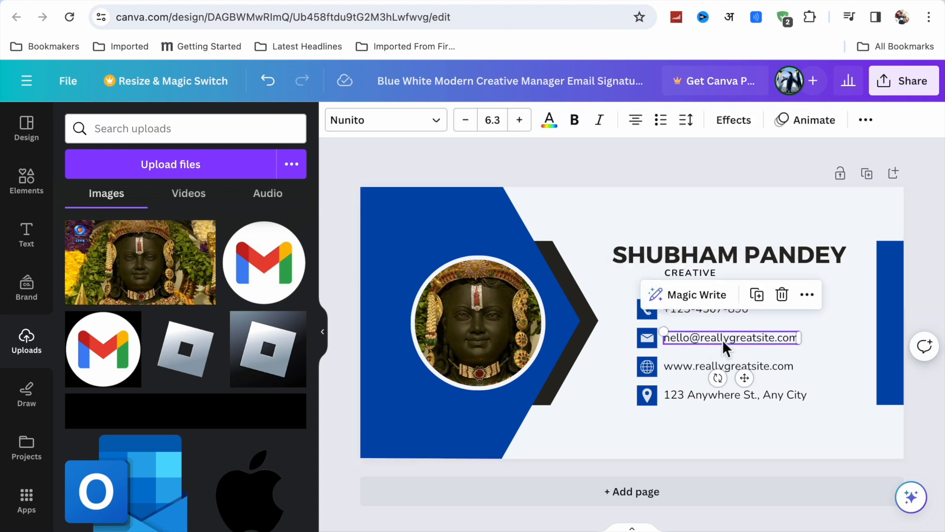
{"action": "left_click", "coordinate": [767, 367]}
{"action": "left_click", "coordinate": [783, 392]}
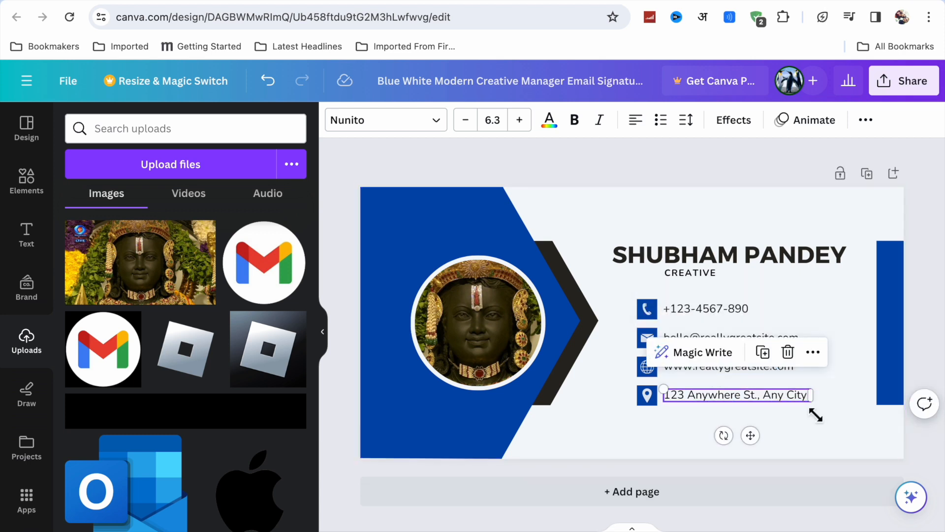
{"action": "left_click", "coordinate": [928, 316]}
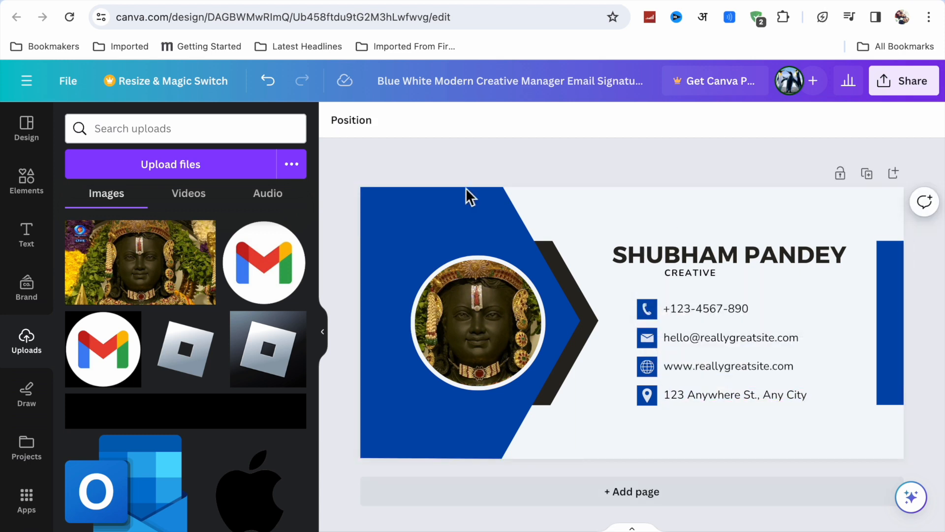
Step: Try adding a subheading text box above the name heading, and delete it again
{"action": "left_click", "coordinate": [27, 236]}
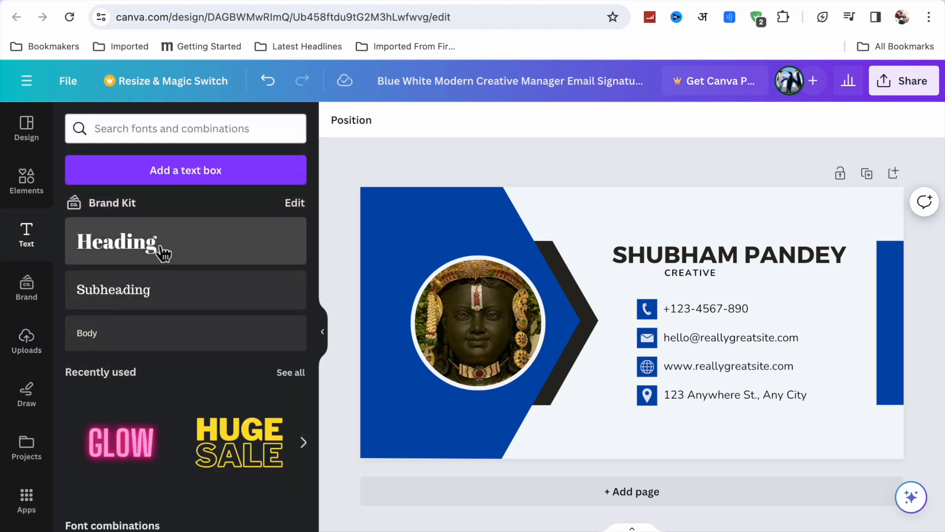
{"action": "left_click", "coordinate": [180, 301]}
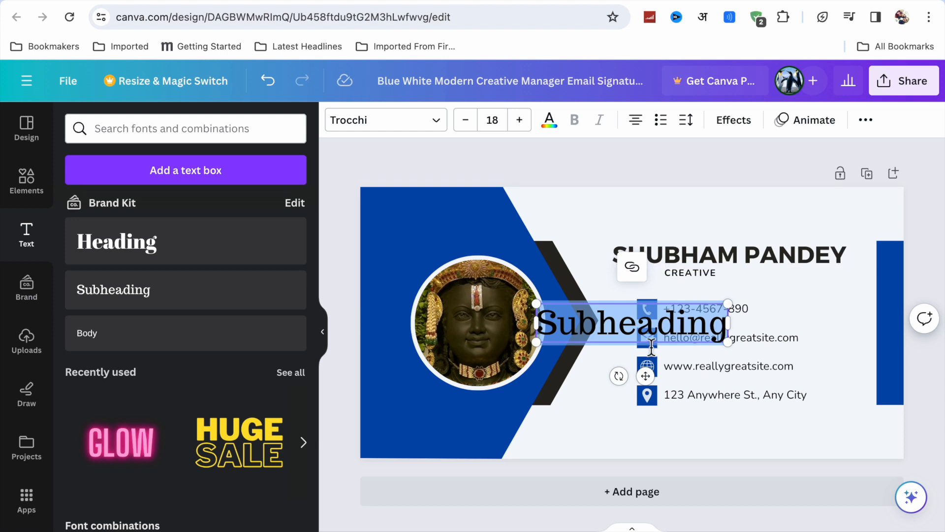
{"action": "left_click_drag", "start_coordinate": [646, 376], "coordinate": [742, 273]}
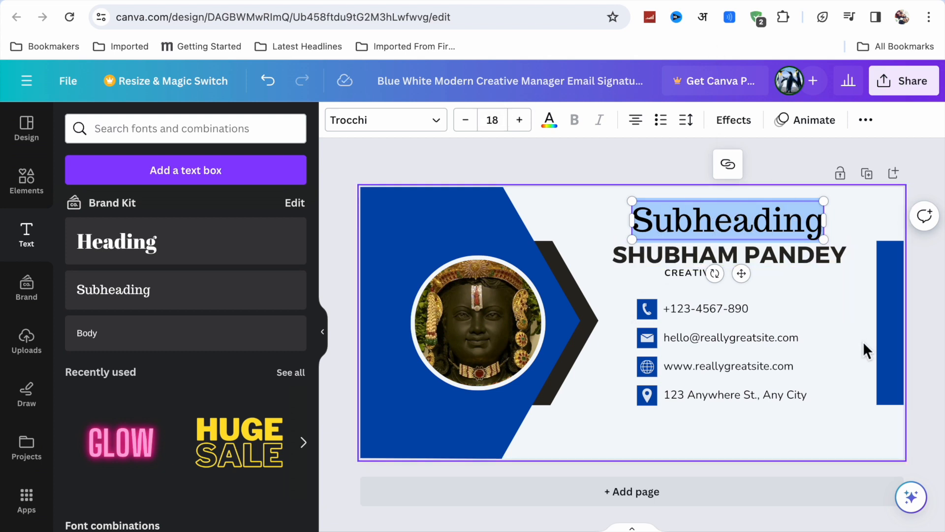
{"action": "left_click", "coordinate": [859, 359]}
{"action": "left_click", "coordinate": [774, 220]}
{"action": "left_click", "coordinate": [777, 166]}
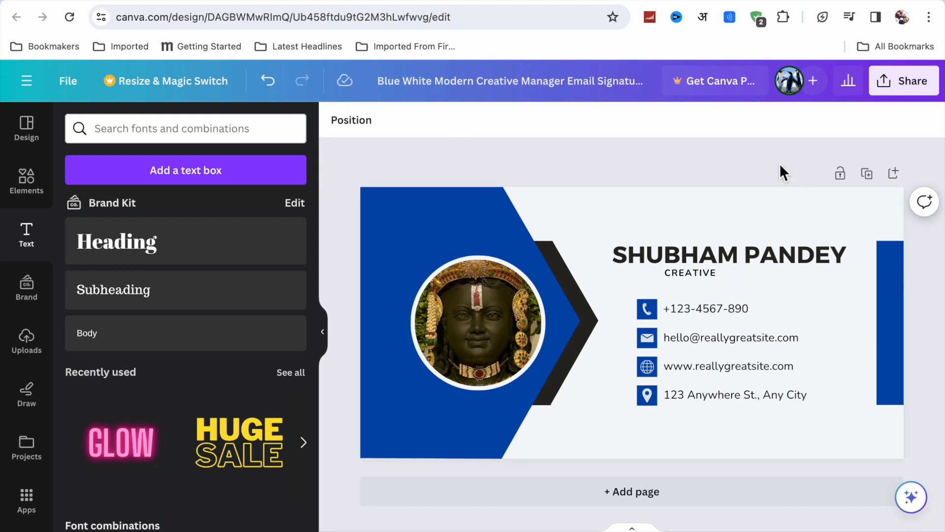
Step: Undo the deletion, placement and insertion of the subheading text box
{"action": "left_click", "coordinate": [274, 84]}
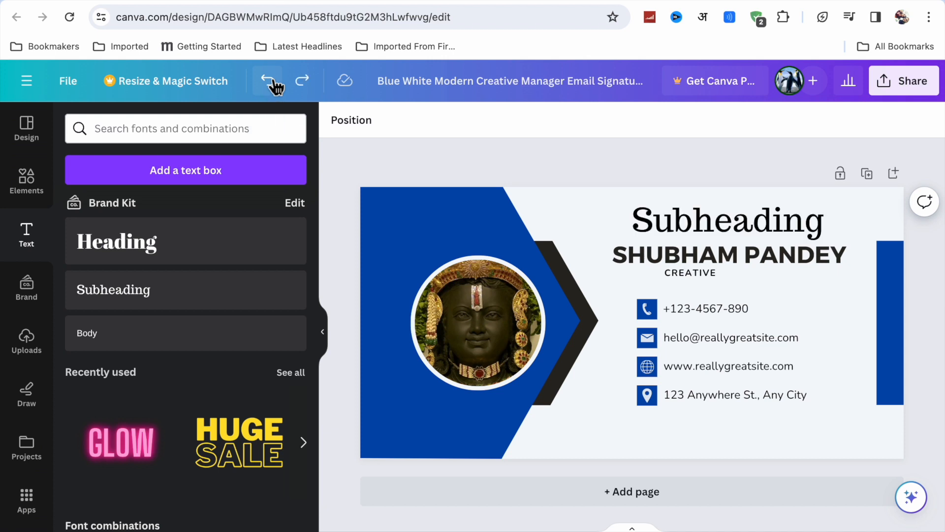
{"action": "left_click", "coordinate": [273, 84]}
{"action": "left_click", "coordinate": [273, 84]}
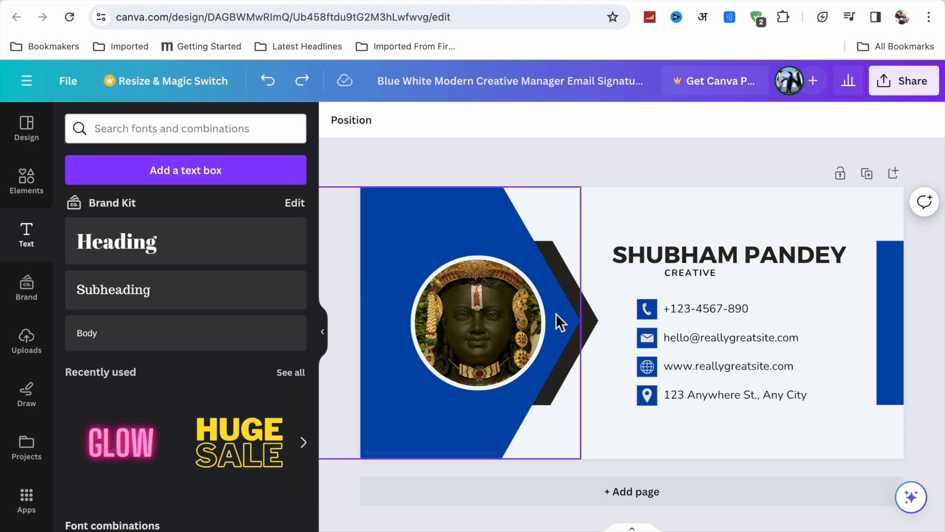
Step: Try the red brand colour on the large shape behind the photo and restore the document blue #004aad
{"action": "left_click", "coordinate": [424, 232]}
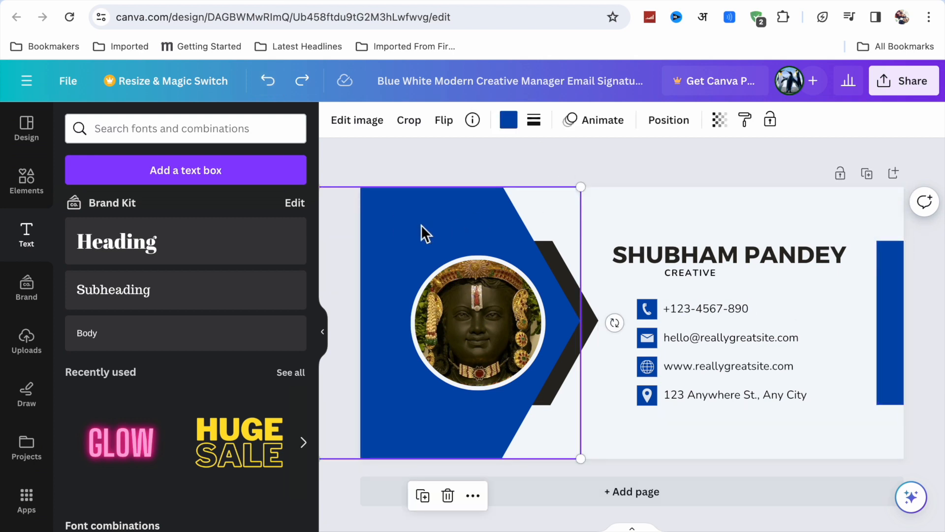
{"action": "left_click", "coordinate": [510, 122]}
{"action": "left_click", "coordinate": [84, 324]}
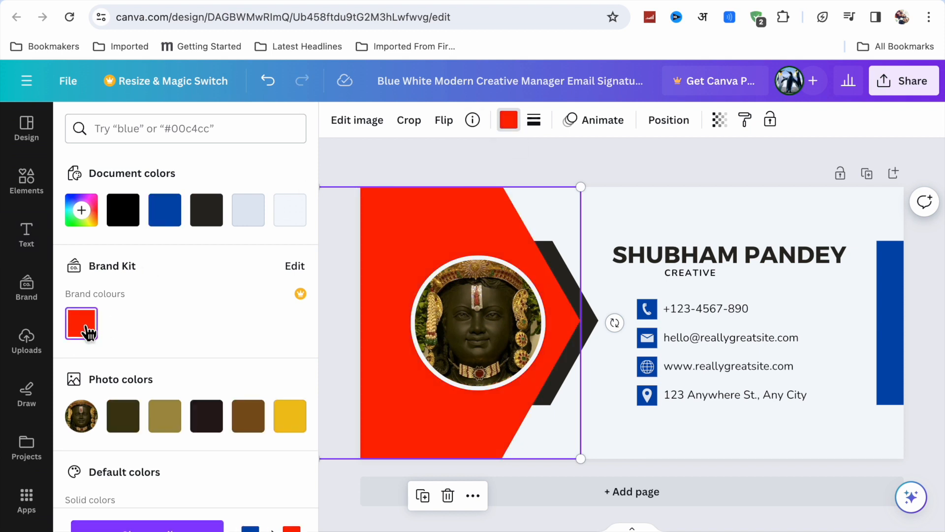
{"action": "left_click", "coordinate": [170, 212]}
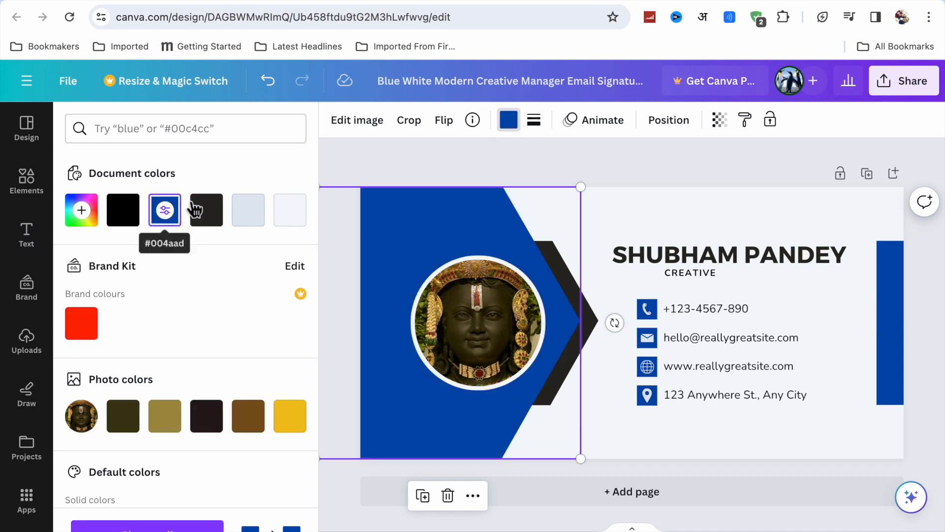
{"action": "left_click", "coordinate": [657, 161]}
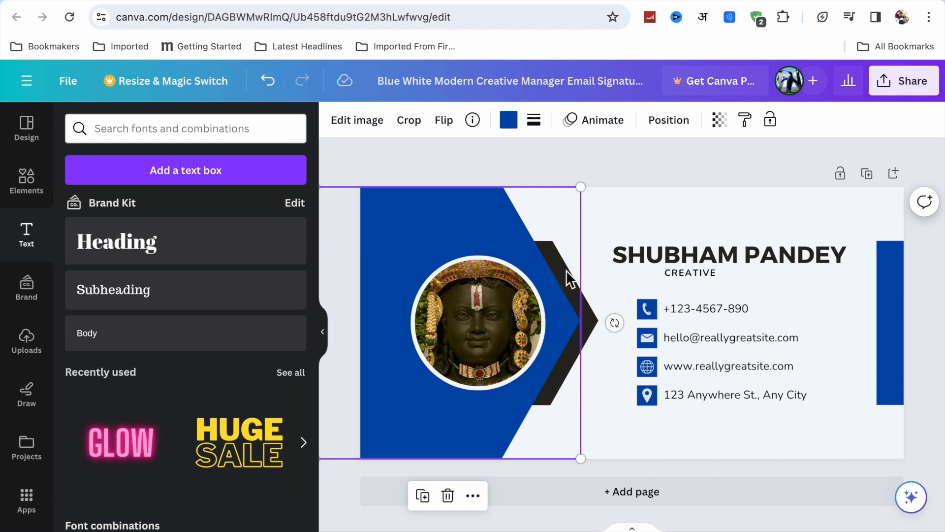
{"action": "left_click", "coordinate": [726, 161]}
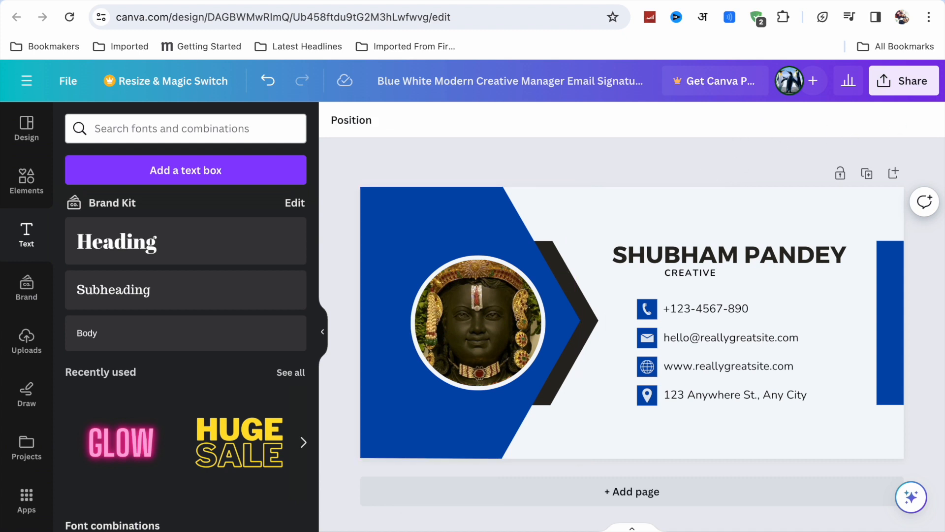
Step: Download the signature design as a PNG and save it to the Desktop folder as "Email Signature"
{"action": "left_click", "coordinate": [916, 92]}
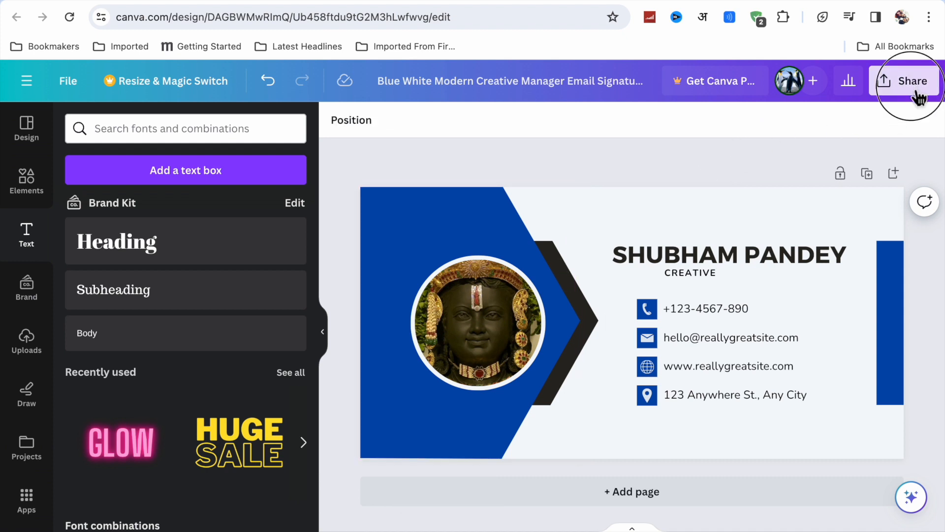
{"action": "left_click", "coordinate": [749, 465]}
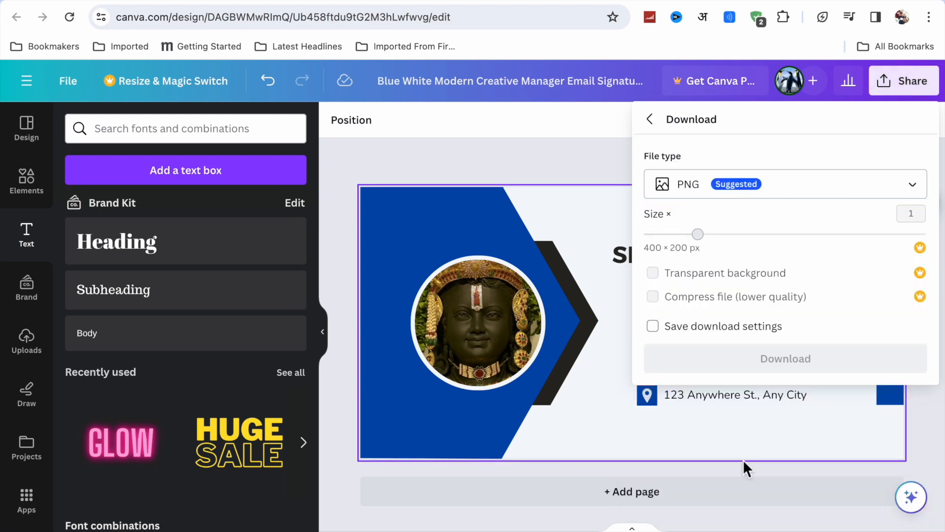
{"action": "left_click", "coordinate": [787, 370]}
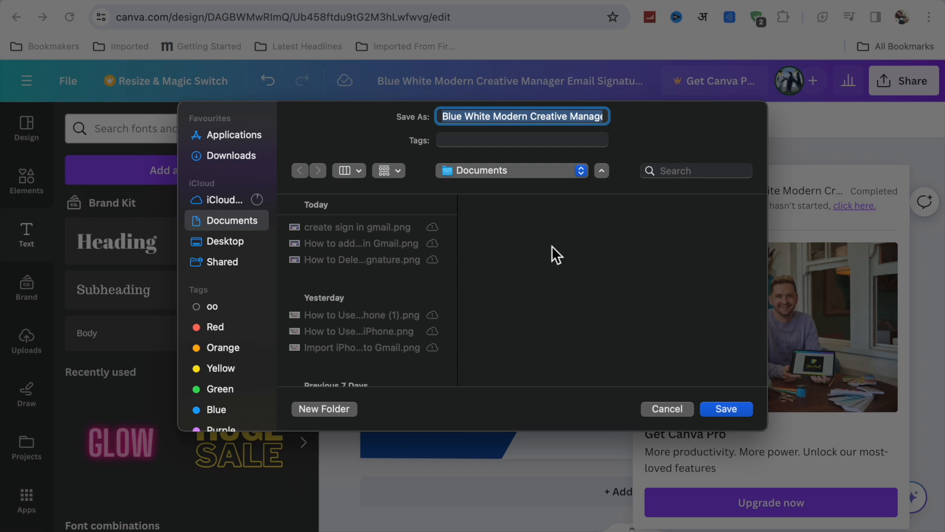
{"action": "type", "text": "Email Signature"}
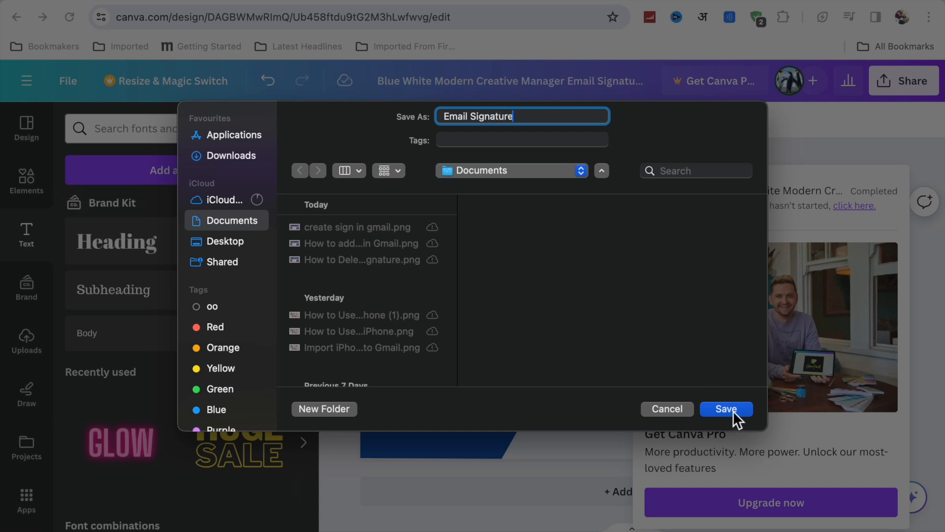
{"action": "left_click", "coordinate": [220, 241]}
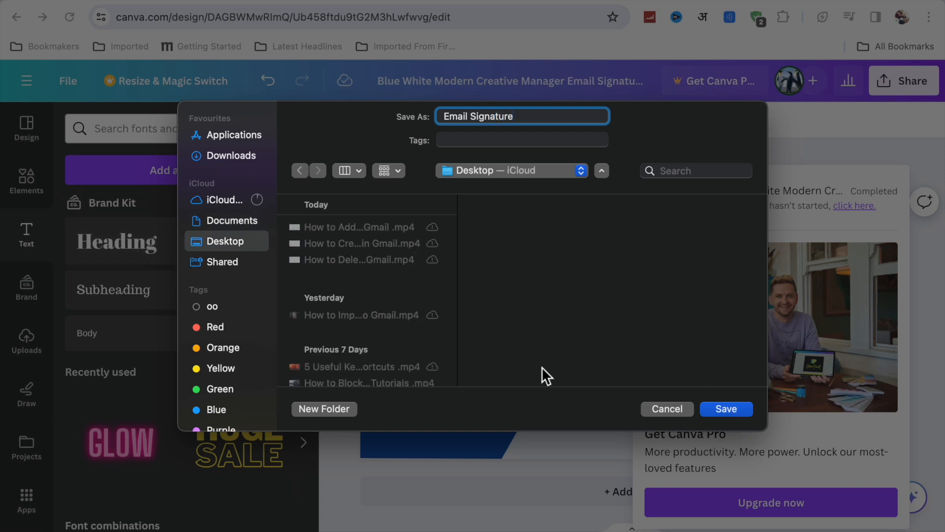
{"action": "left_click", "coordinate": [738, 412]}
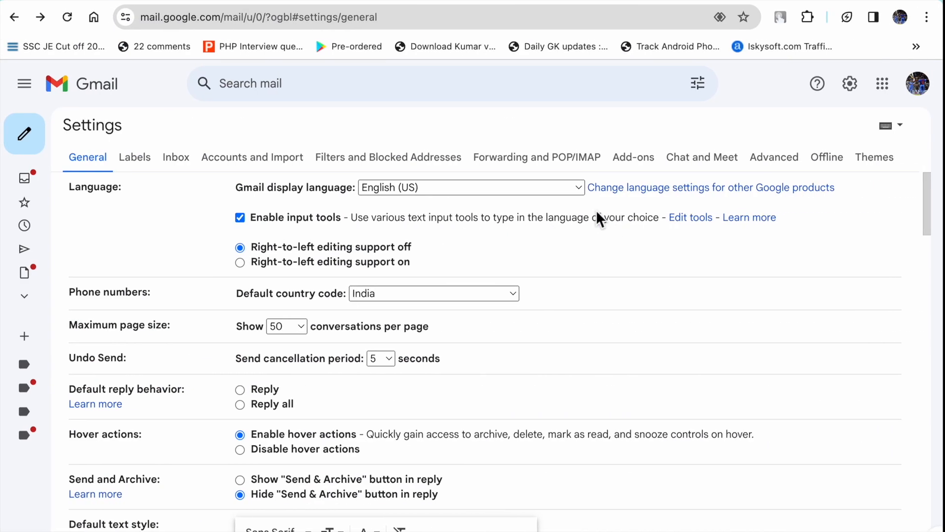
Step: Switch to Gmail and open the inbox
{"action": "mouse_move", "coordinate": [47, 181]}
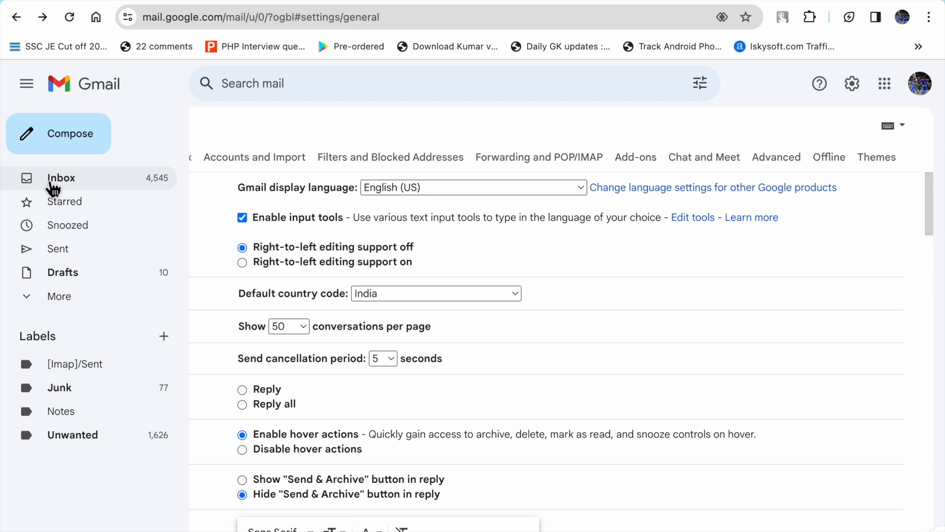
{"action": "left_click", "coordinate": [53, 186]}
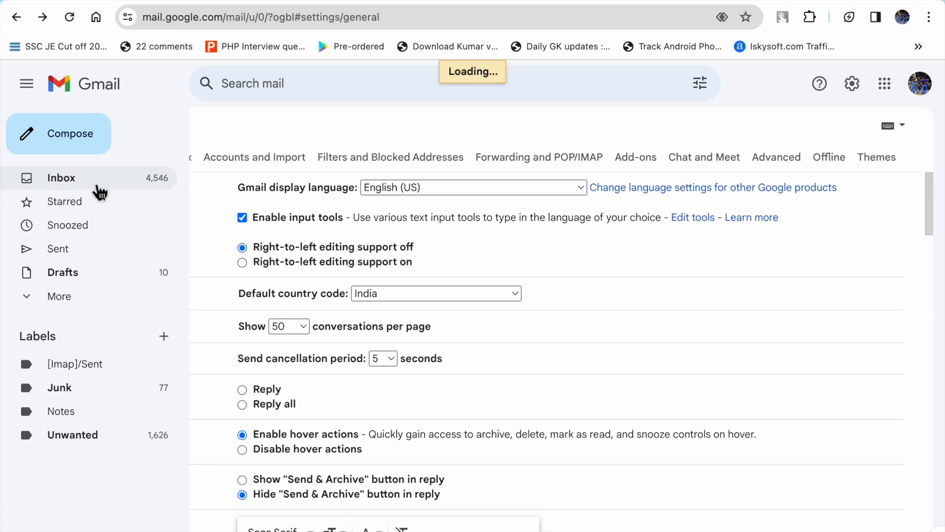
{"action": "left_click", "coordinate": [35, 177]}
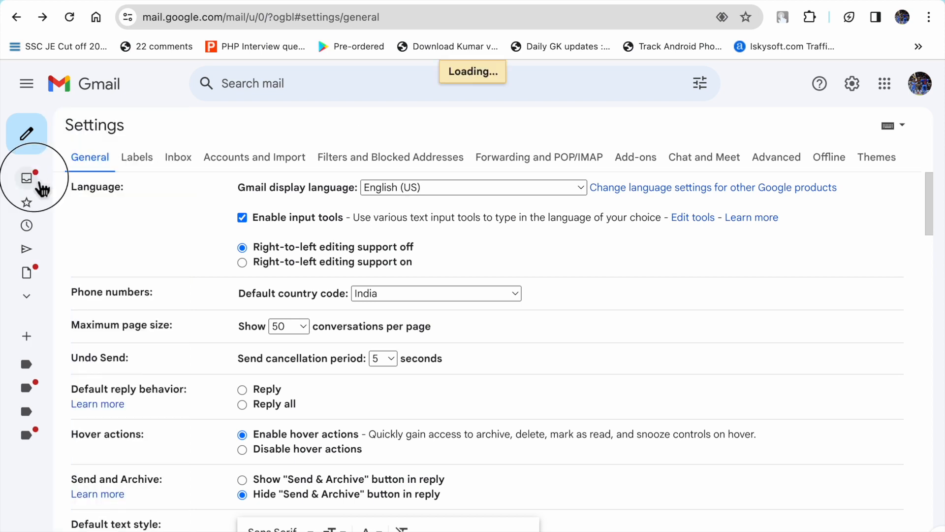
{"action": "left_click", "coordinate": [132, 177]}
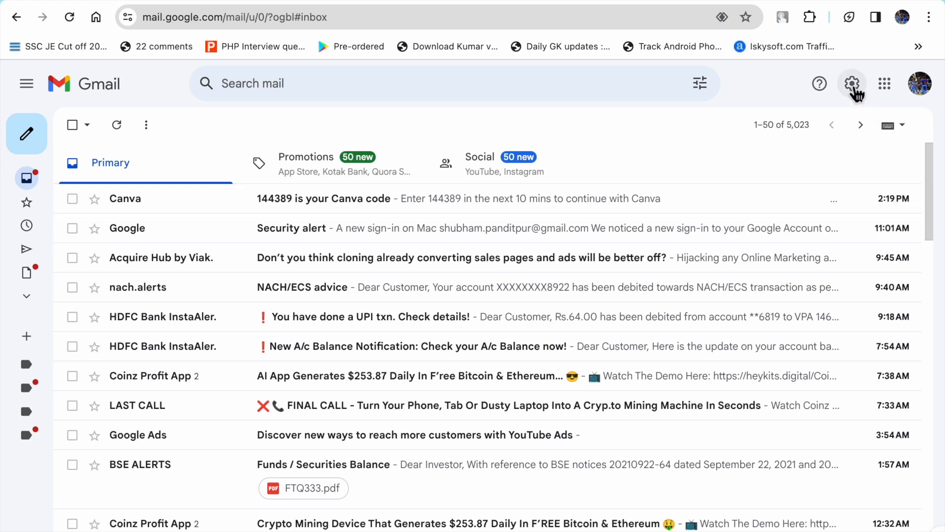
Step: Open the full general settings at the Signature section
{"action": "left_click", "coordinate": [853, 86]}
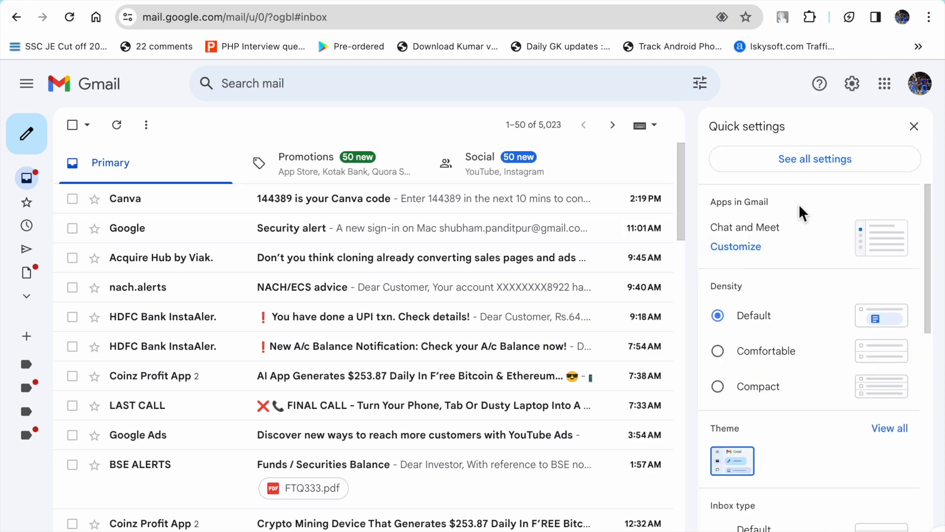
{"action": "left_click", "coordinate": [831, 170]}
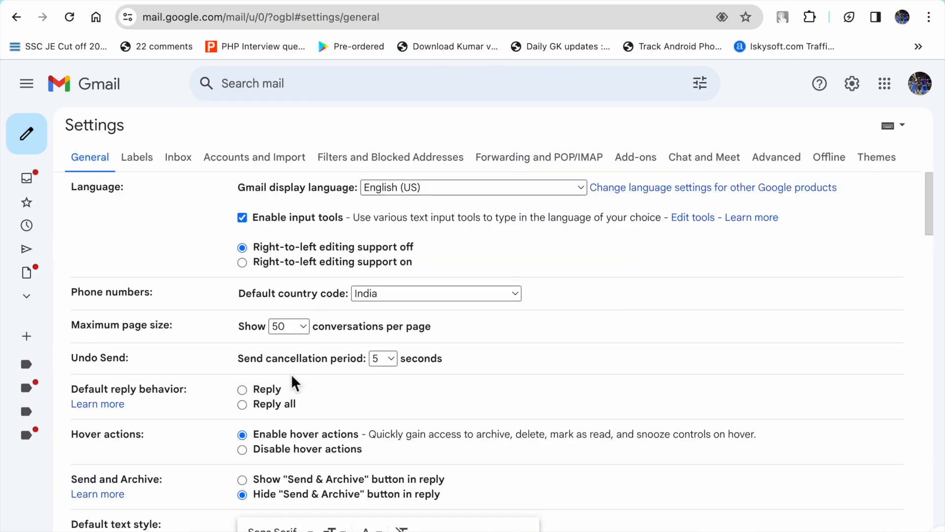
{"action": "scroll", "coordinate": [295, 382], "scroll_direction": "down", "scroll_amount": 2}
{"action": "scroll", "coordinate": [292, 381], "scroll_direction": "down", "scroll_amount": 20}
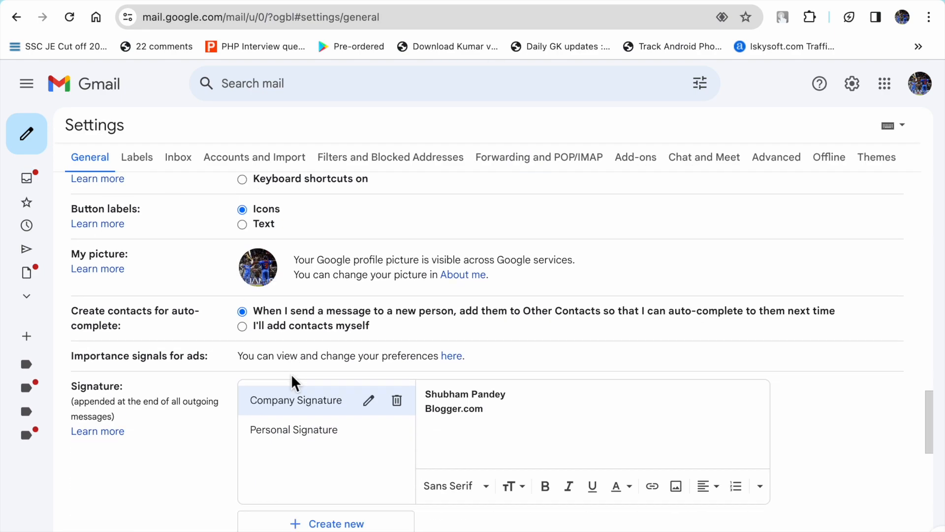
{"action": "scroll", "coordinate": [293, 381], "scroll_direction": "up", "scroll_amount": 3}
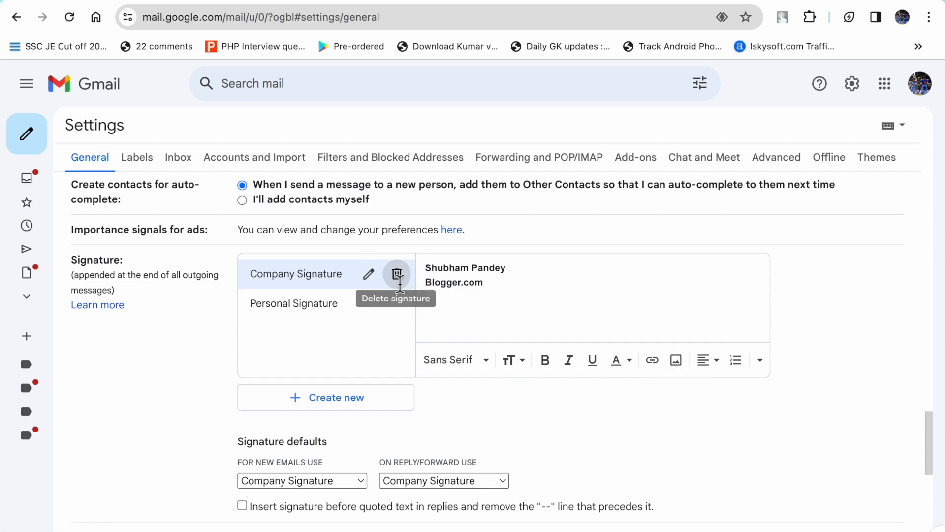
Step: Delete the existing signatures "Company Signature" and "Personal Signature"
{"action": "left_click", "coordinate": [396, 274]}
{"action": "left_click", "coordinate": [601, 341]}
{"action": "scroll", "coordinate": [476, 386], "scroll_direction": "down", "scroll_amount": 1}
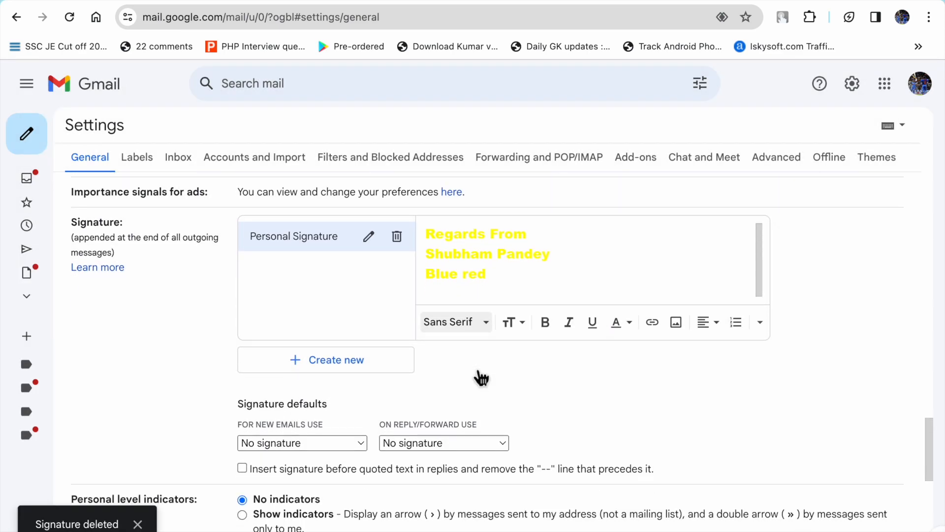
{"action": "left_click", "coordinate": [397, 225]}
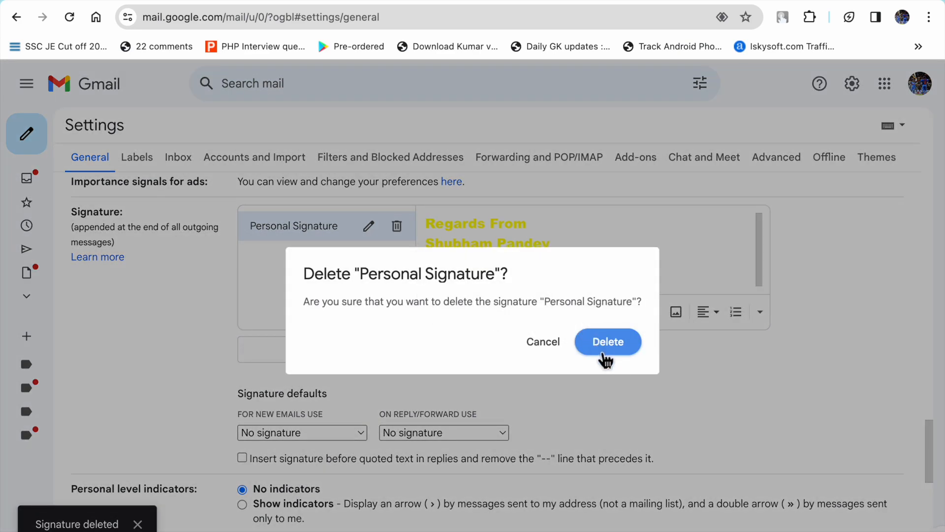
{"action": "left_click", "coordinate": [603, 350]}
Step: Create a new signature named "Designed email signature"
{"action": "scroll", "coordinate": [468, 376], "scroll_direction": "down", "scroll_amount": 1}
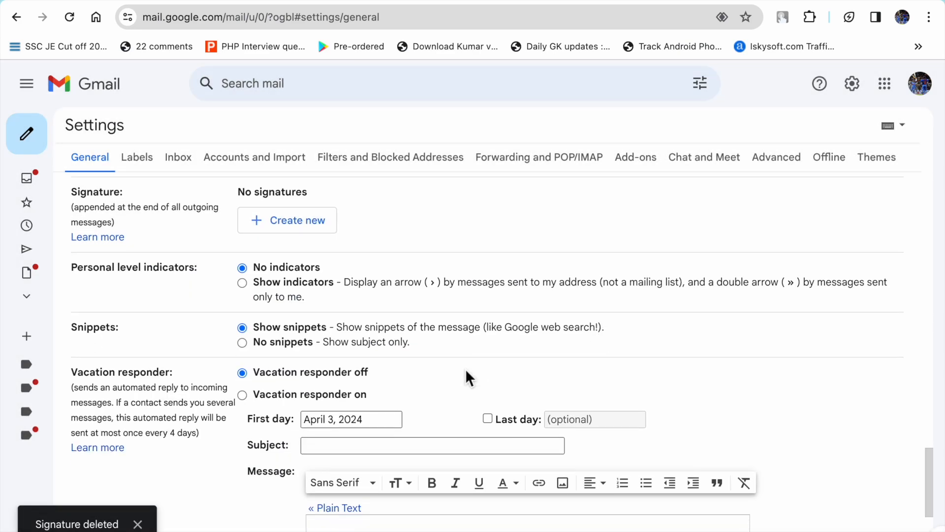
{"action": "left_click", "coordinate": [301, 226]}
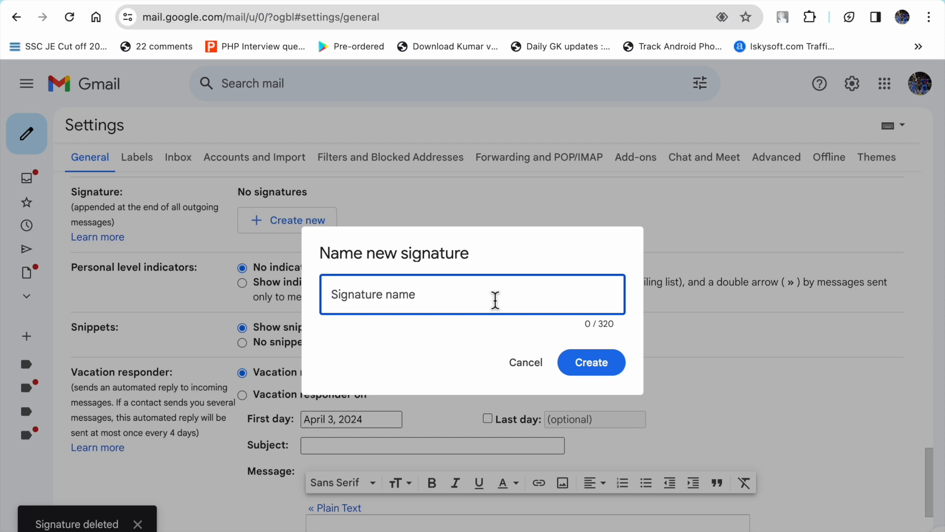
{"action": "type", "text": "D"}
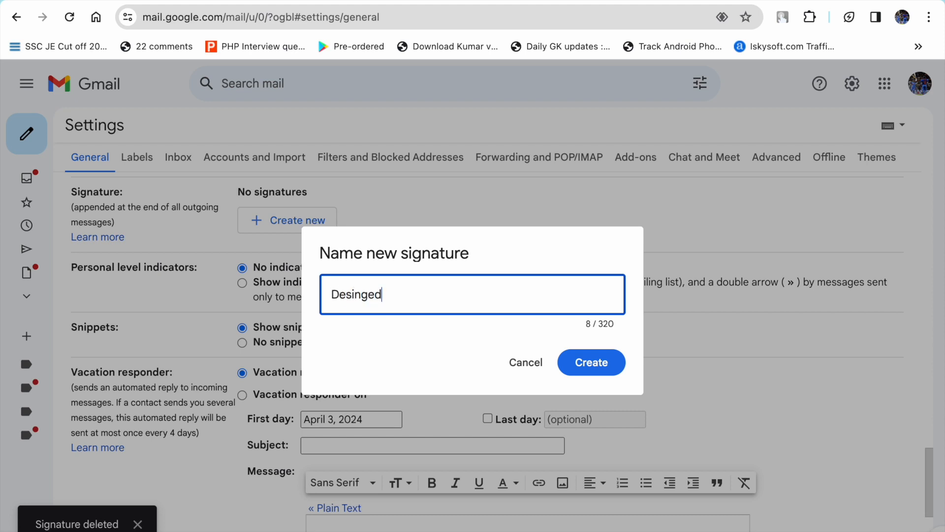
{"action": "type", "text": "esiged"}
{"action": "key", "text": "BackSpace"}
{"action": "key", "text": "BackSpace"}
{"action": "type", "text": "ed email sin"}
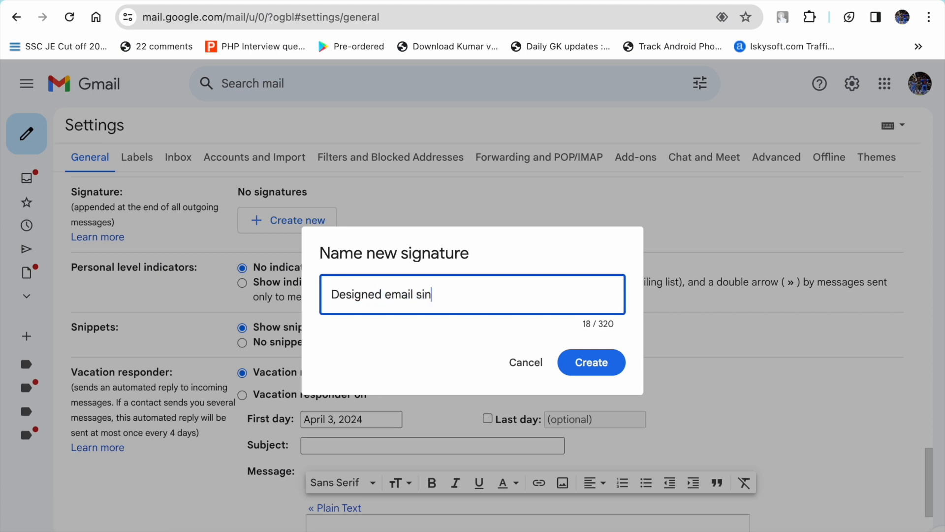
{"action": "type", "text": "nature"}
{"action": "left_click", "coordinate": [609, 375]}
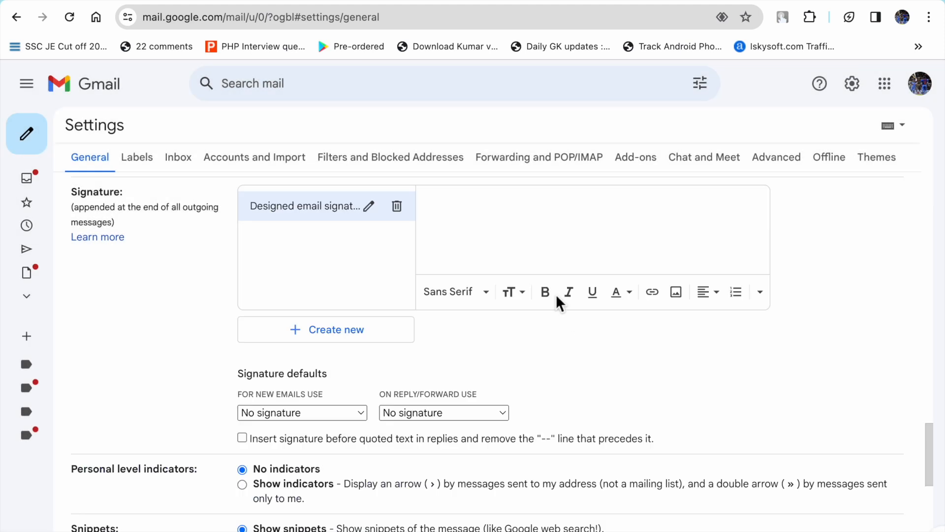
Step: Upload the image "Email Signature.png" from the Desktop folder and insert it into the new signature
{"action": "left_click", "coordinate": [676, 295]}
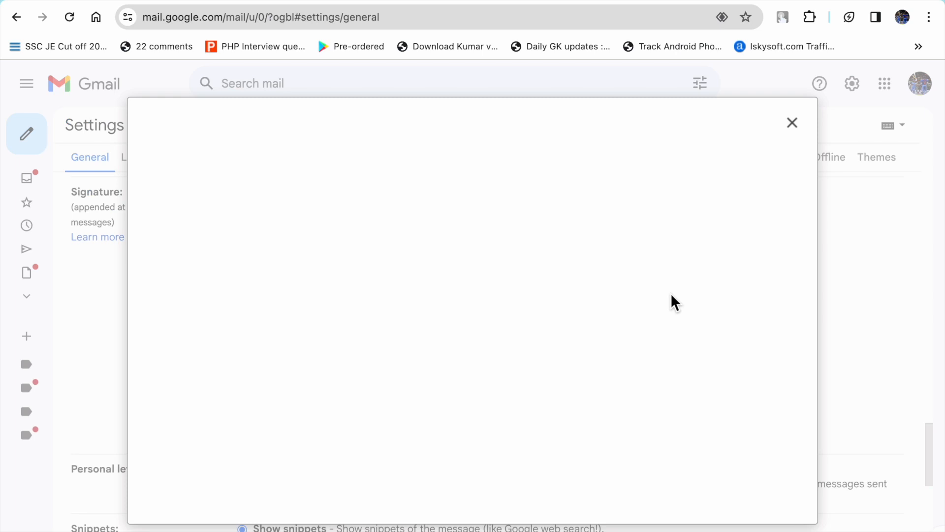
{"action": "left_click", "coordinate": [372, 167]}
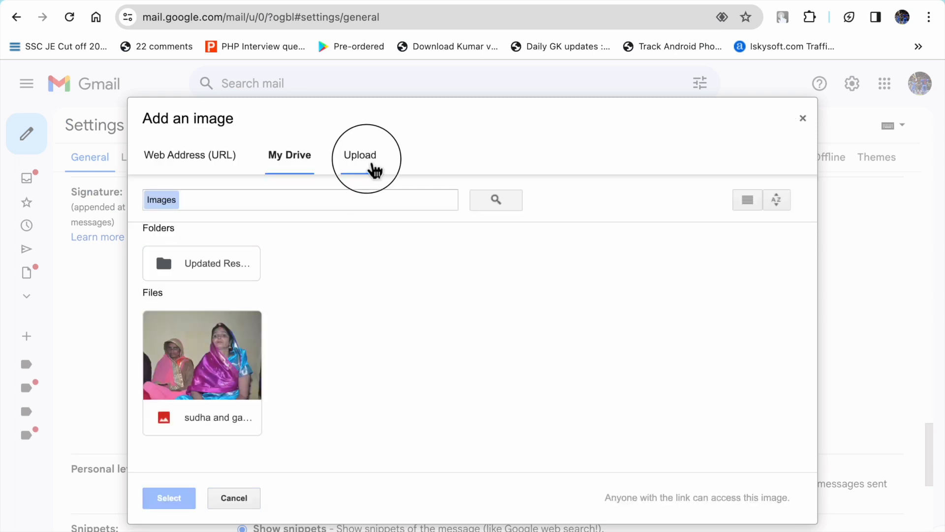
{"action": "left_click", "coordinate": [453, 351]}
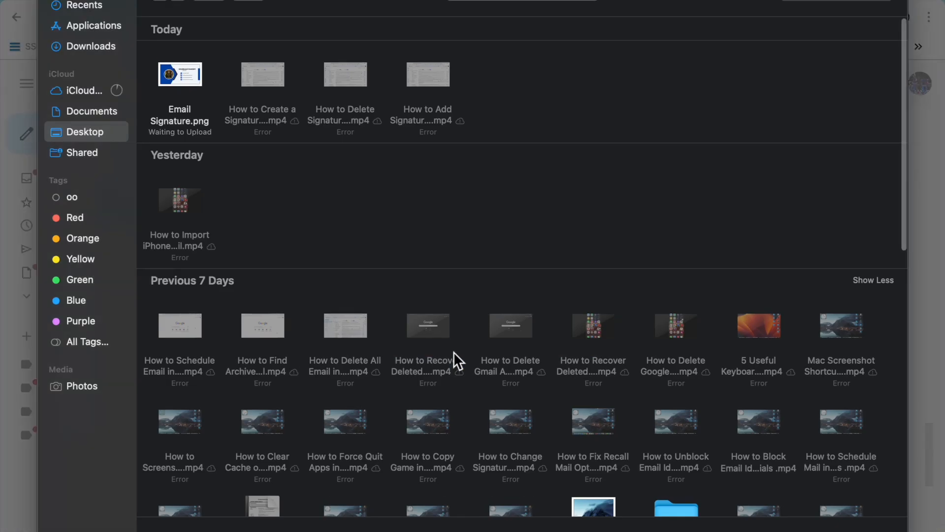
{"action": "left_click", "coordinate": [183, 75]}
{"action": "key", "text": "Return"}
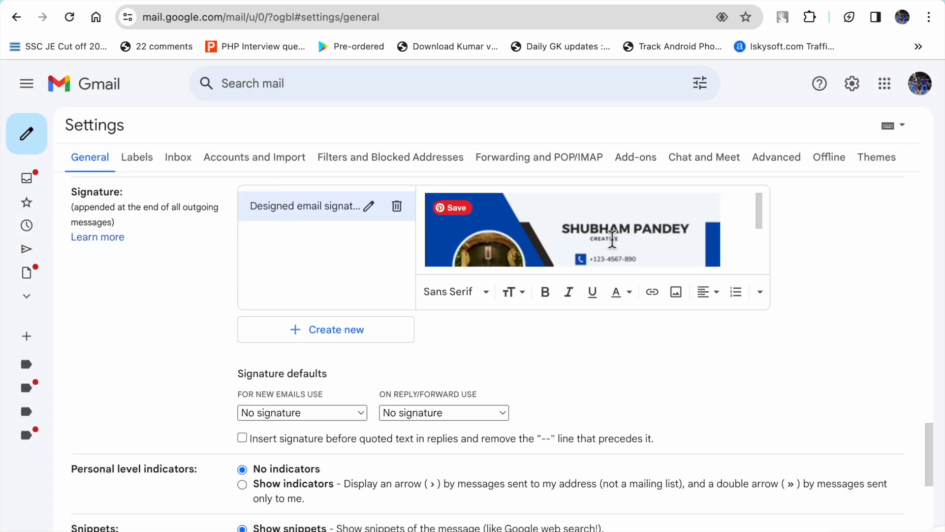
Step: Check the inserted signature image and save the changes to the general settings
{"action": "scroll", "coordinate": [612, 240], "scroll_direction": "down", "scroll_amount": 3}
{"action": "scroll", "coordinate": [612, 240], "scroll_direction": "down", "scroll_amount": 3}
{"action": "scroll", "coordinate": [612, 239], "scroll_direction": "up", "scroll_amount": 5}
{"action": "scroll", "coordinate": [612, 239], "scroll_direction": "down", "scroll_amount": 3}
{"action": "scroll", "coordinate": [612, 240], "scroll_direction": "down", "scroll_amount": 8}
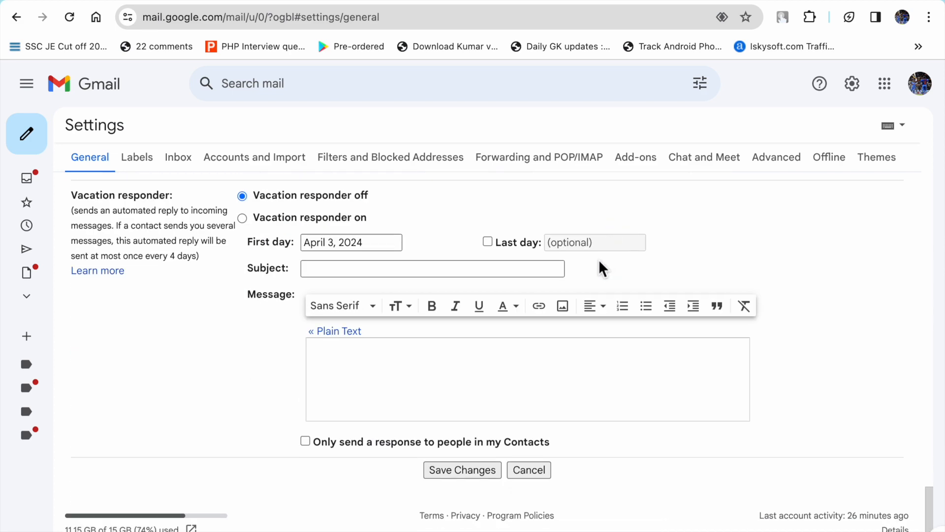
{"action": "left_click", "coordinate": [462, 470]}
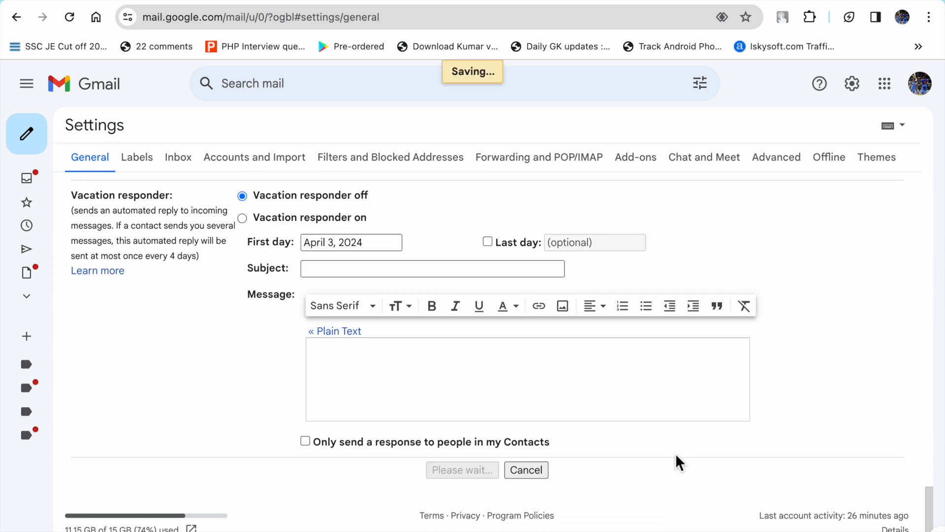